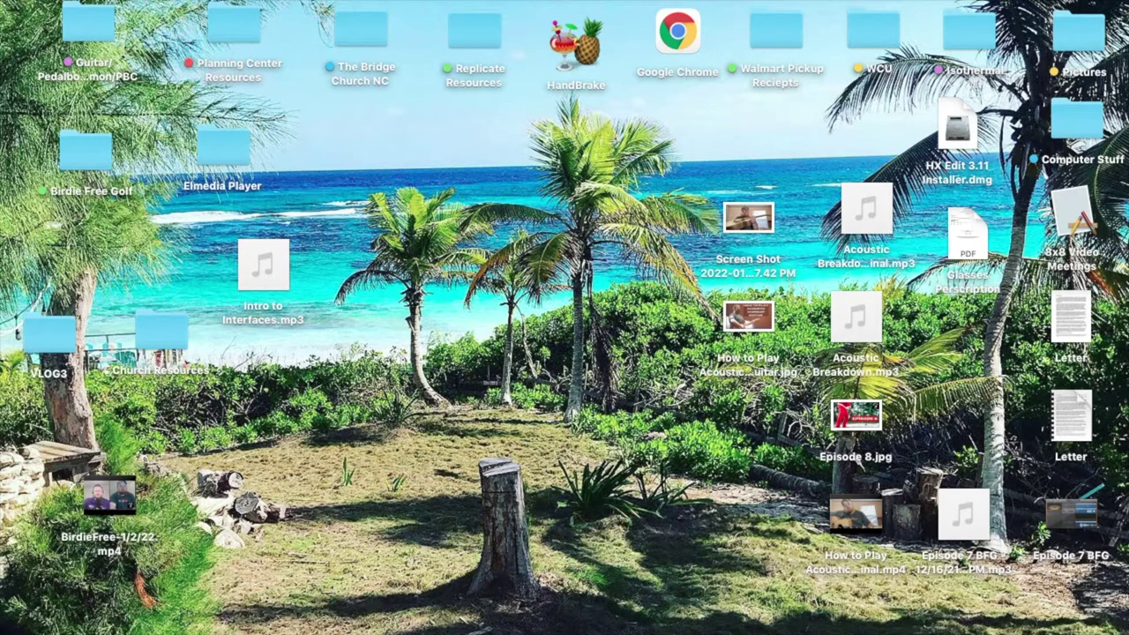
Step: Launch GarageBand via Spotlight, start a Voice template project, and begin deleting its preset vocal tracks
key("super+space")
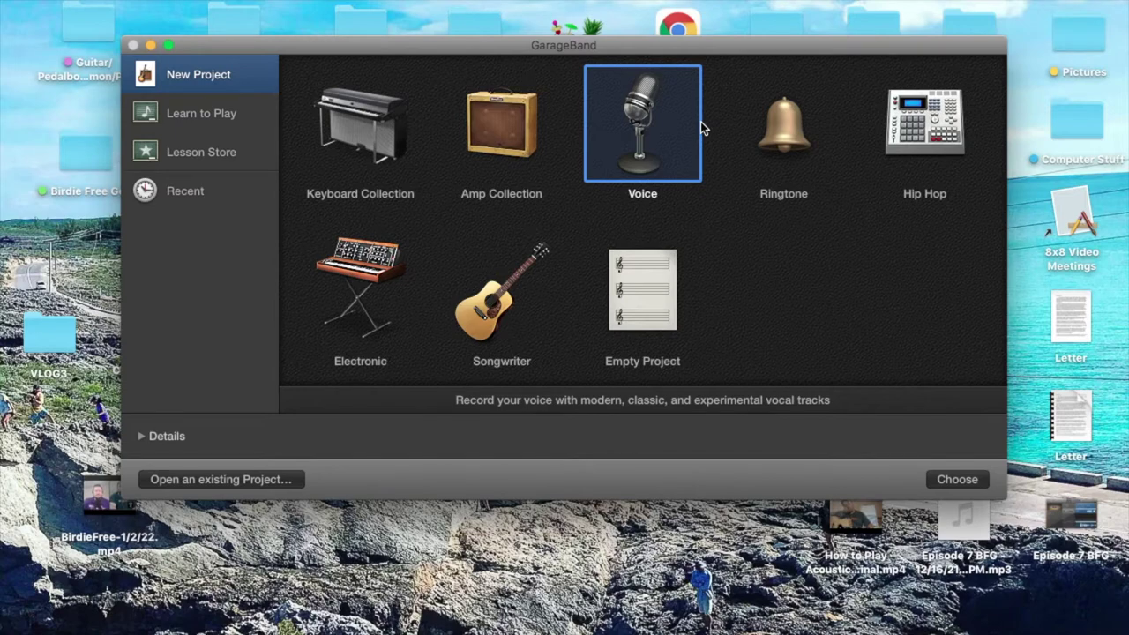
left_click(971, 485)
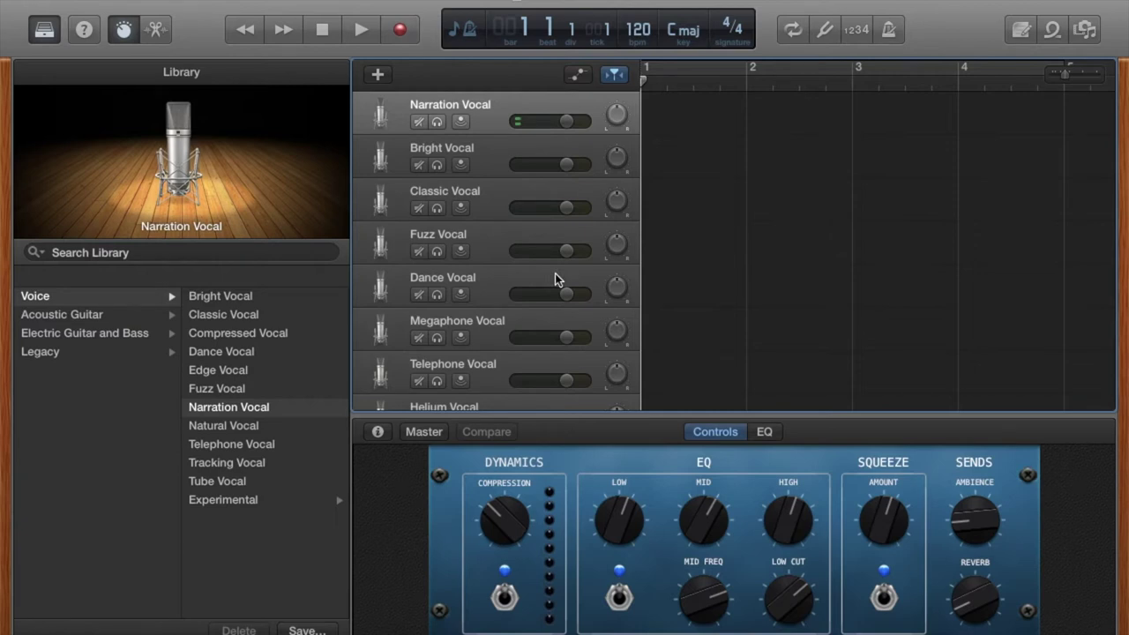
key("super+BackSpace")
key("super+BackSpace")
key("super+BackSpace")
key("super+BackSpace")
key("super+BackSpace")
key("super+BackSpace")
key("super+BackSpace")
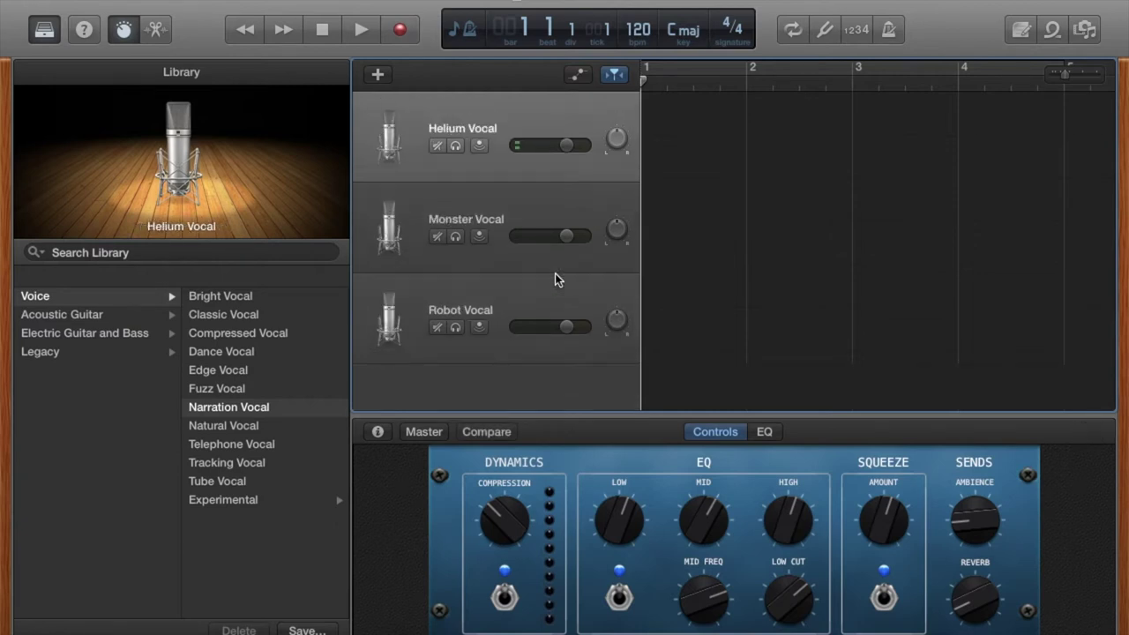
Step: Delete the remaining Helium, Monster and Robot tracks and choose a microphone audio track
key("super+BackSpace")
key("super+BackSpace")
key("super+BackSpace")
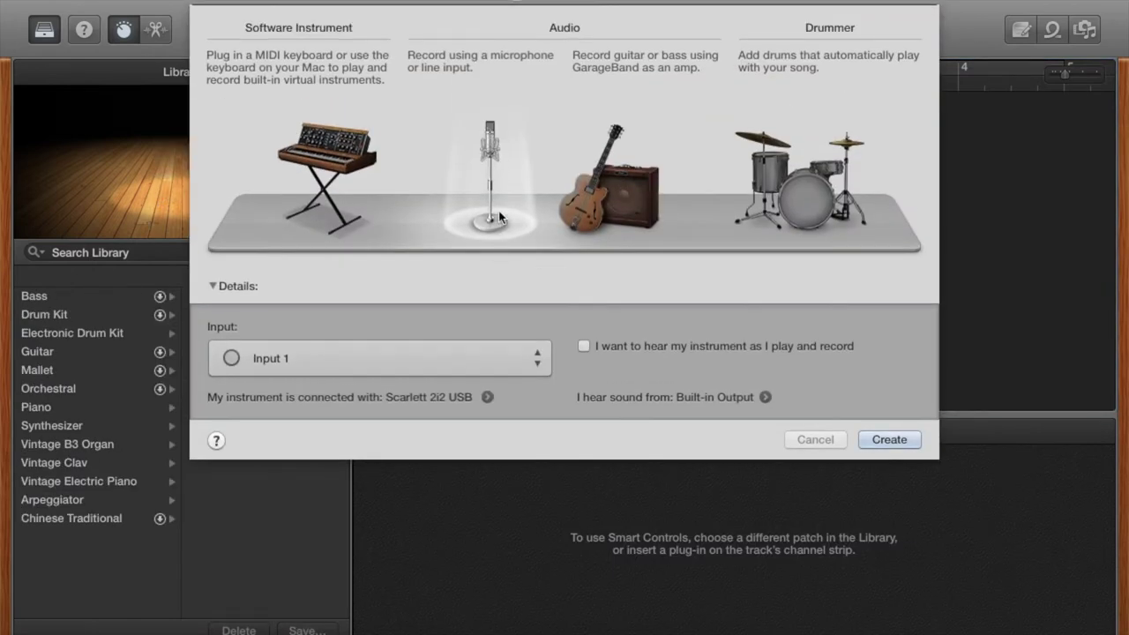
left_click(604, 174)
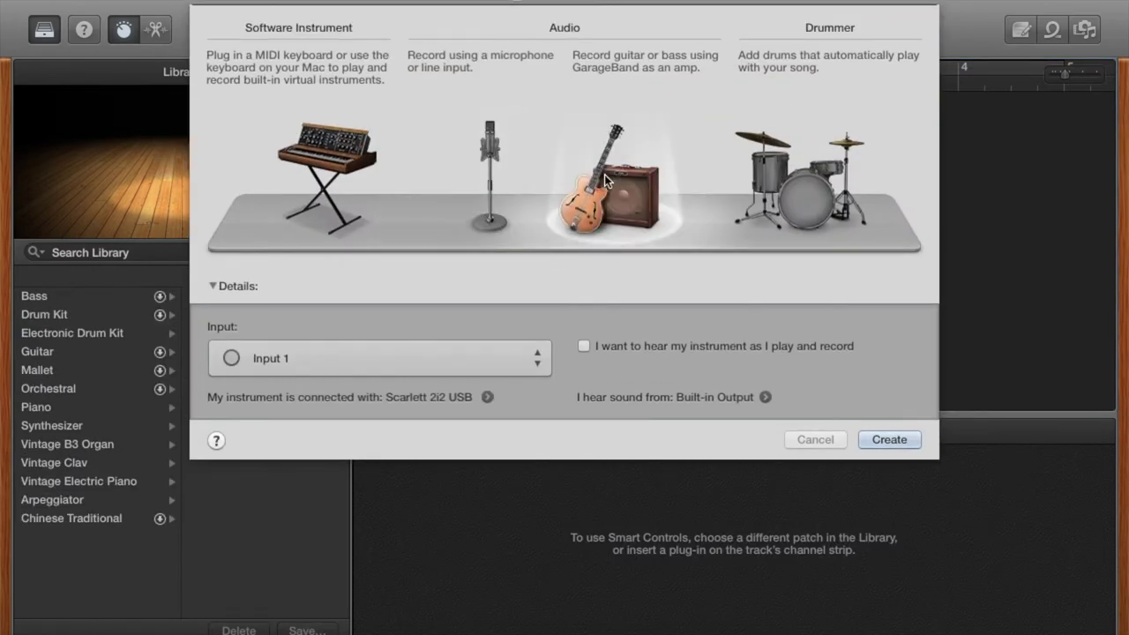
left_click(497, 191)
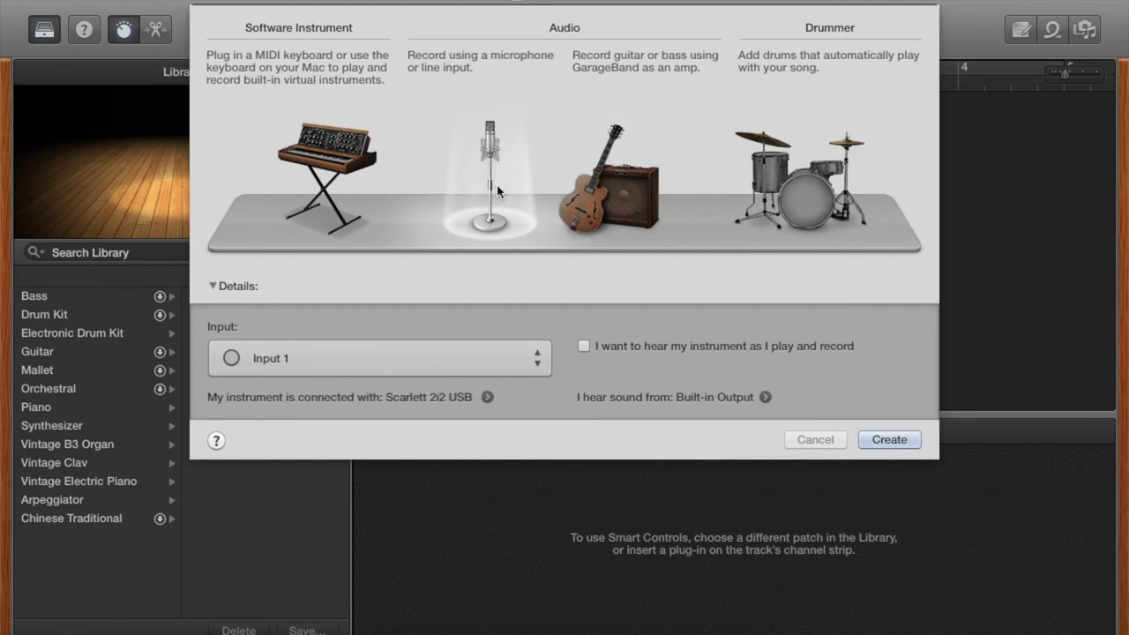
left_click(489, 397)
left_click(352, 115)
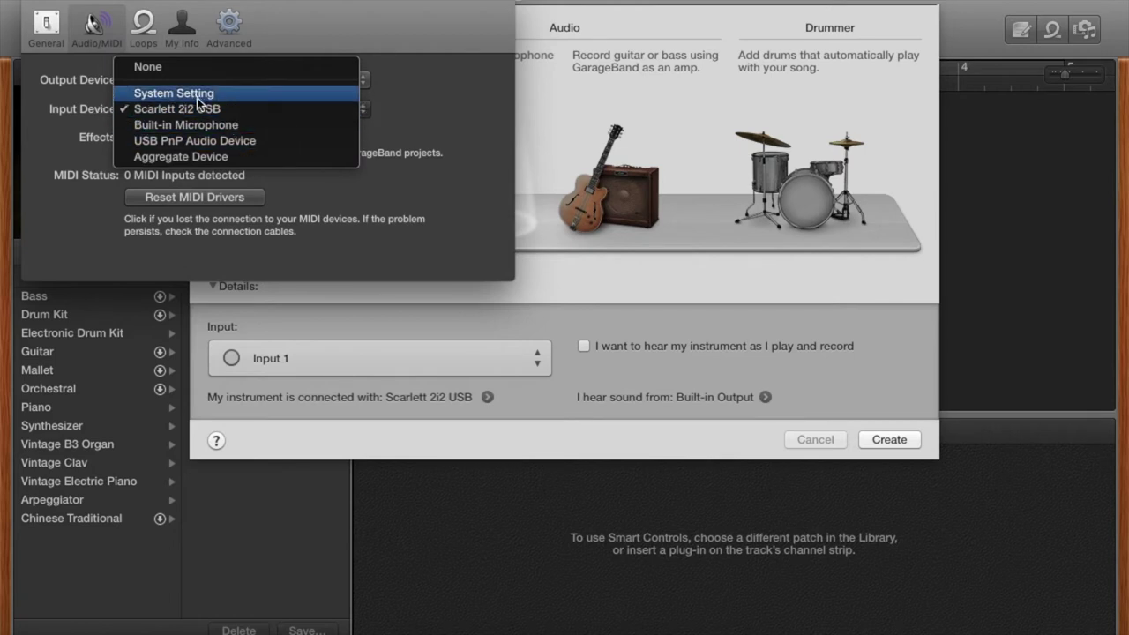
left_click(256, 112)
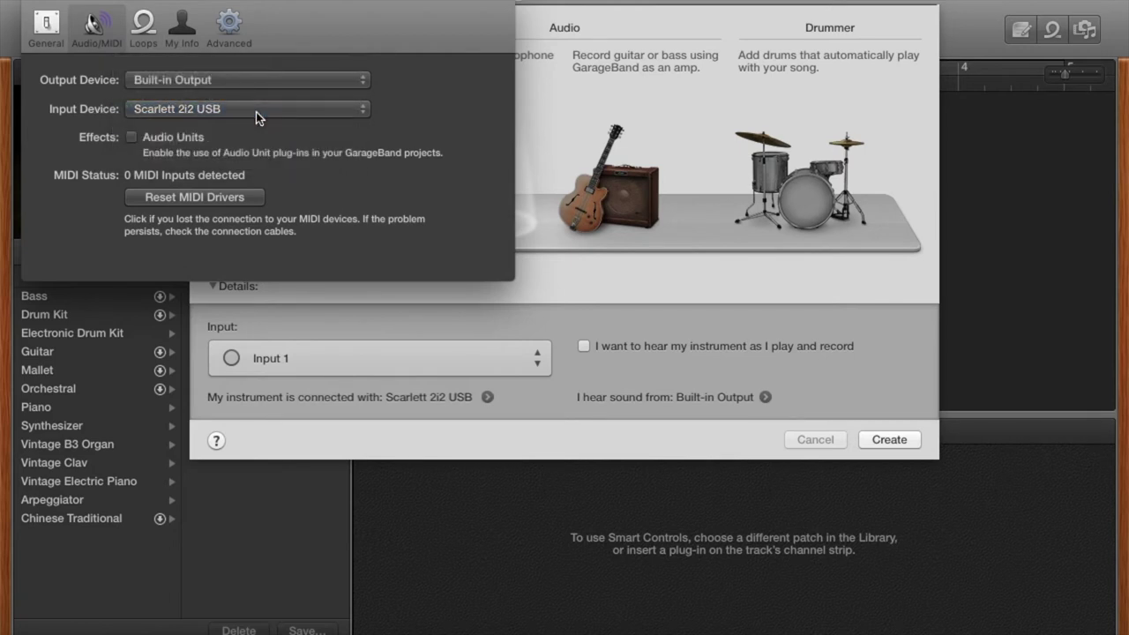
left_click(203, 82)
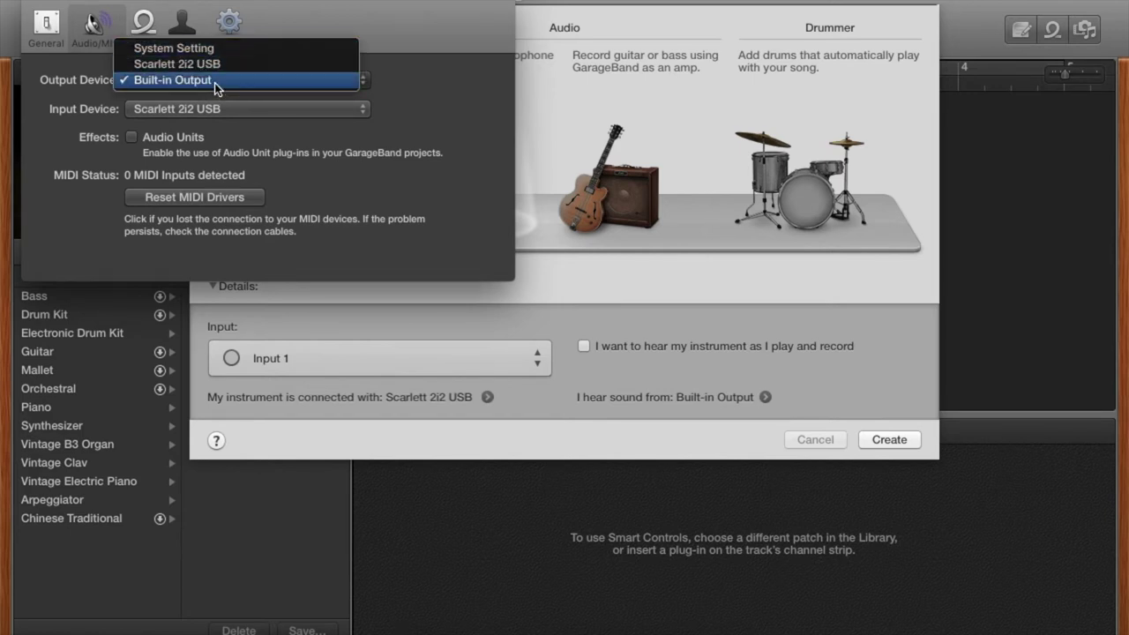
left_click(215, 82)
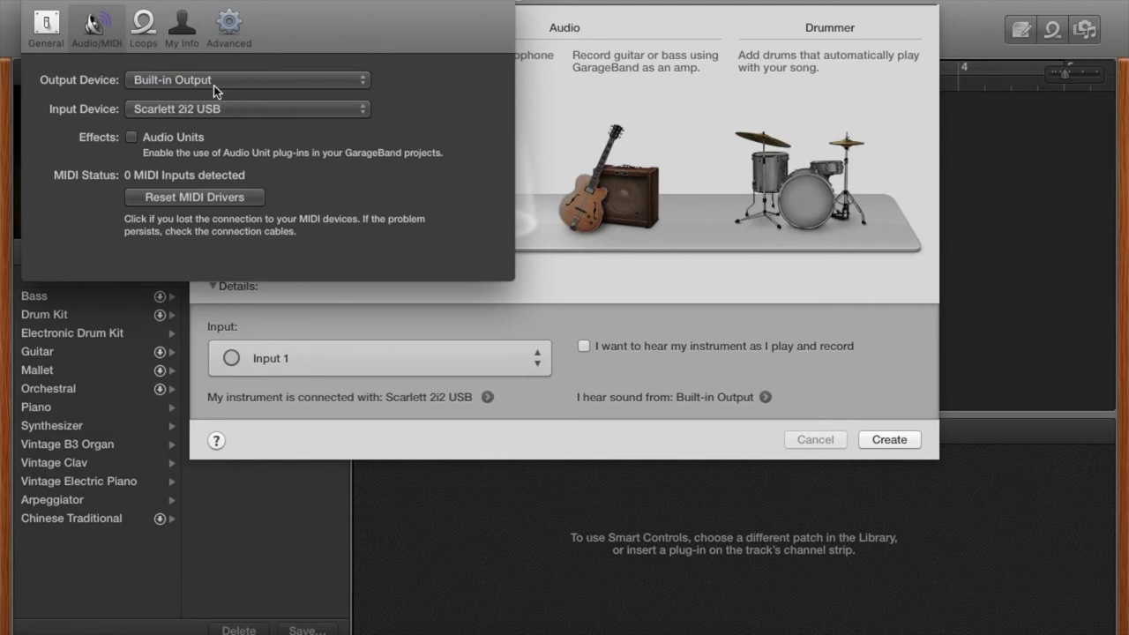
left_click(33, 4)
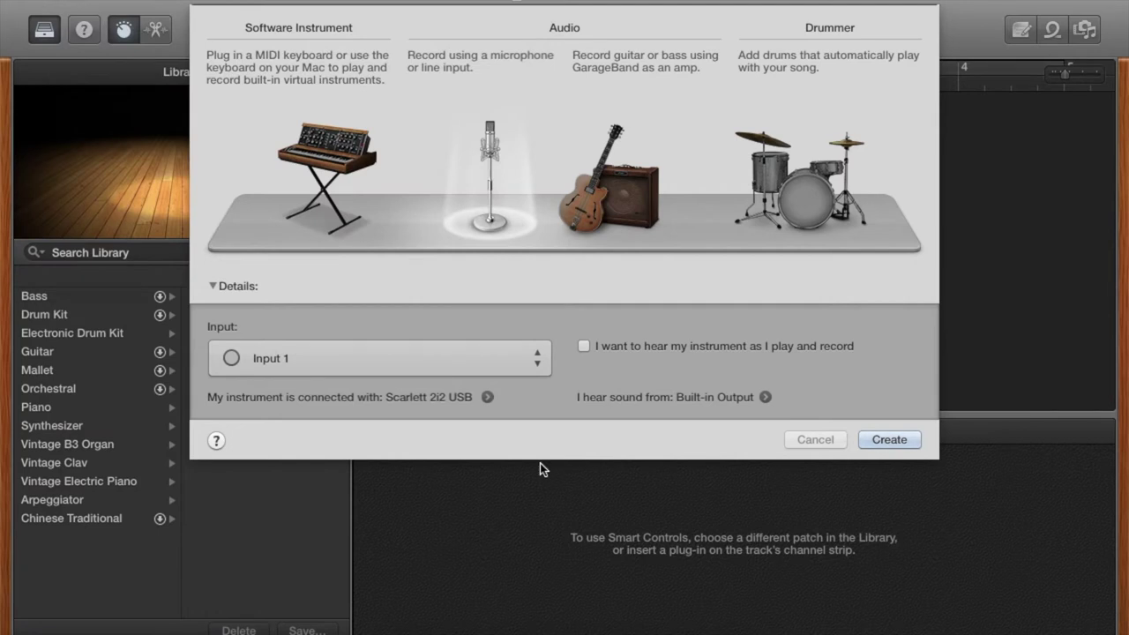
Step: Create the Audio 1 microphone track with Input 1 as its input
left_click(447, 354)
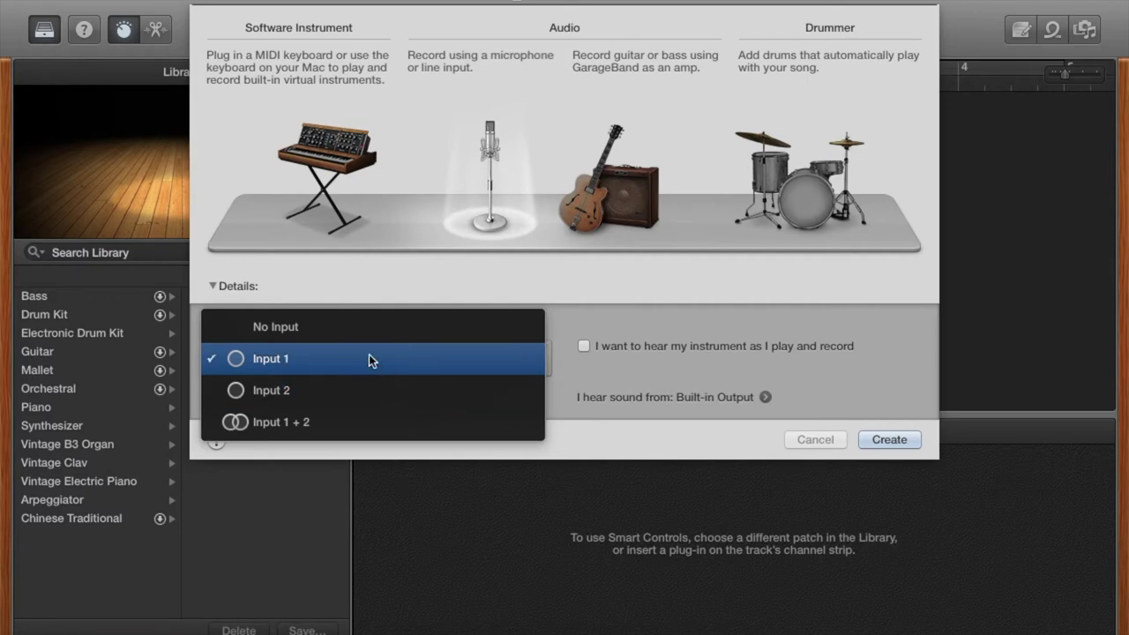
left_click(382, 374)
left_click(904, 437)
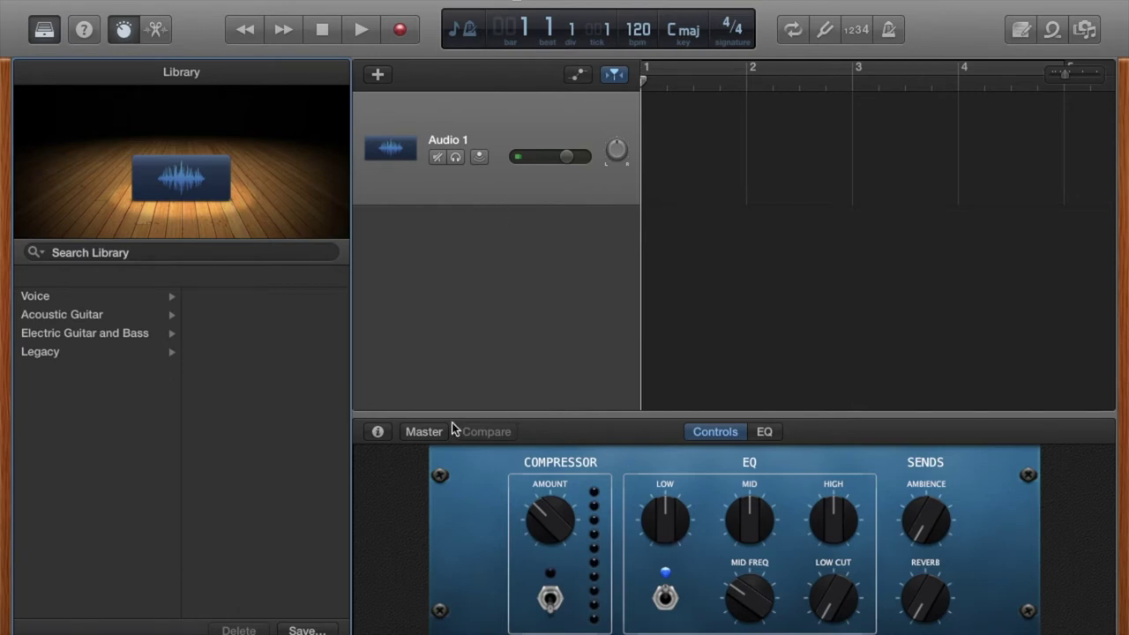
Step: Add an EQ effect to the master output in Smart Controls, then return to Audio 1
left_click(427, 432)
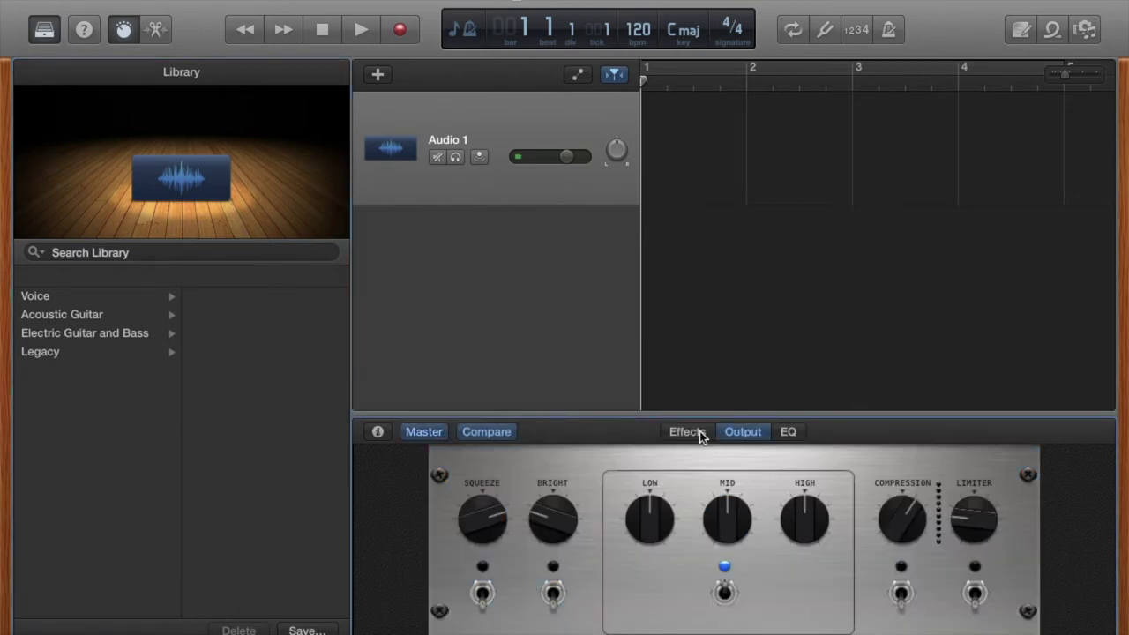
left_click(697, 431)
left_click(787, 432)
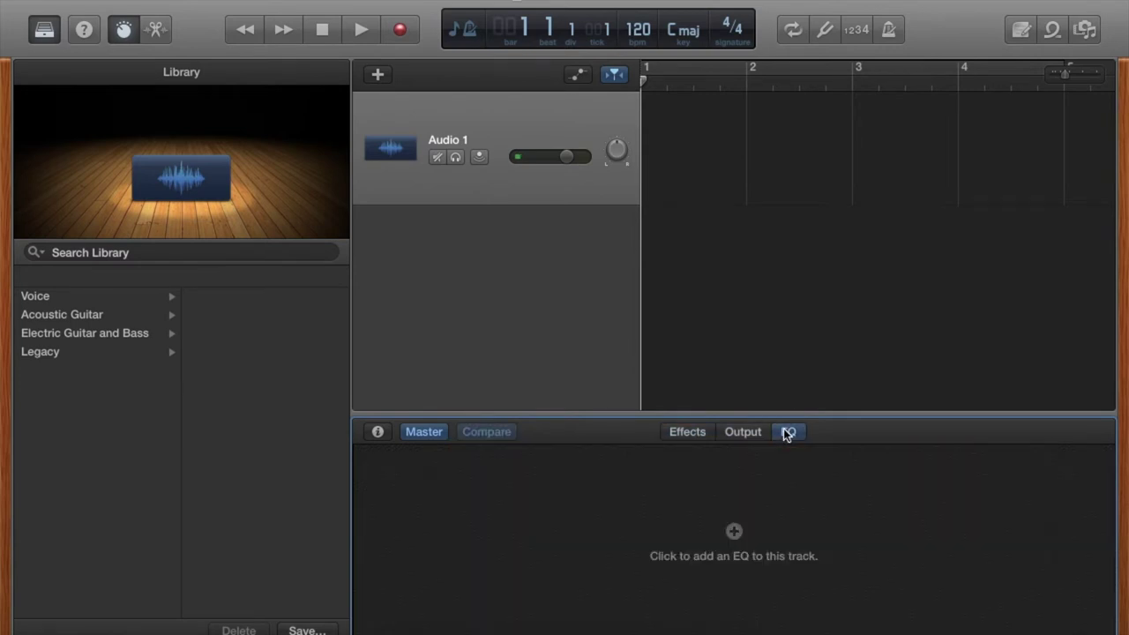
left_click(732, 531)
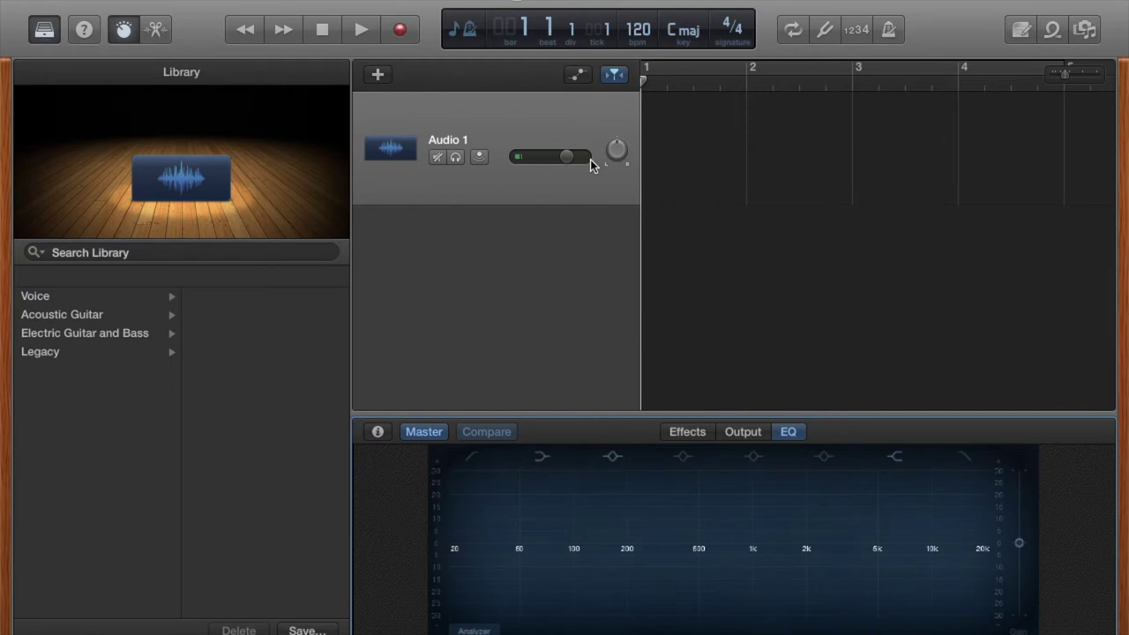
left_click(753, 433)
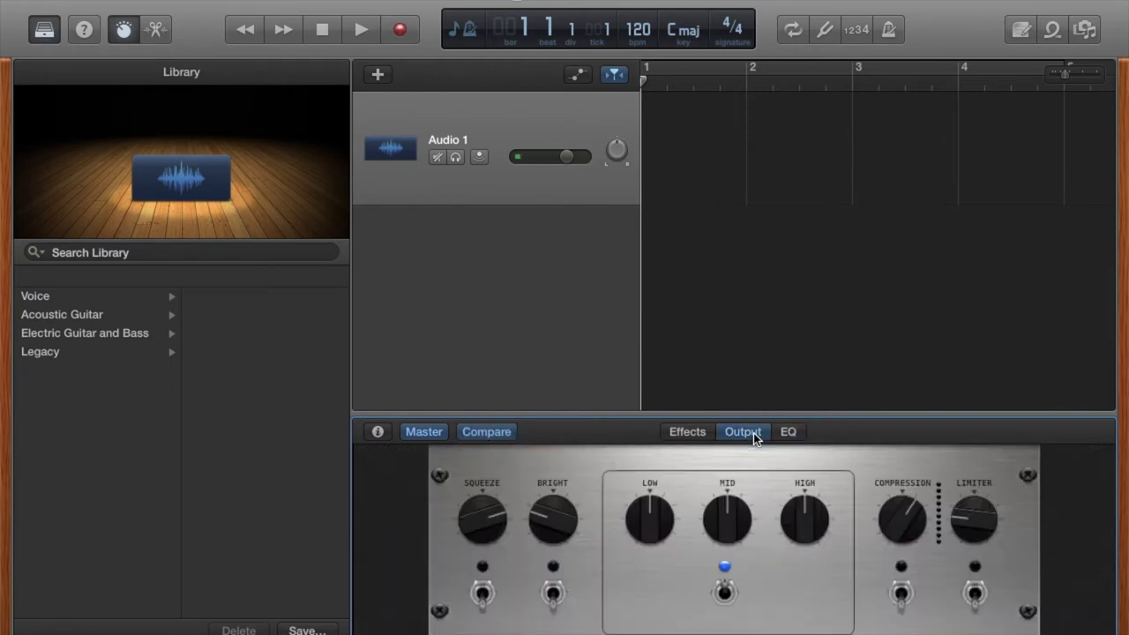
left_click(440, 432)
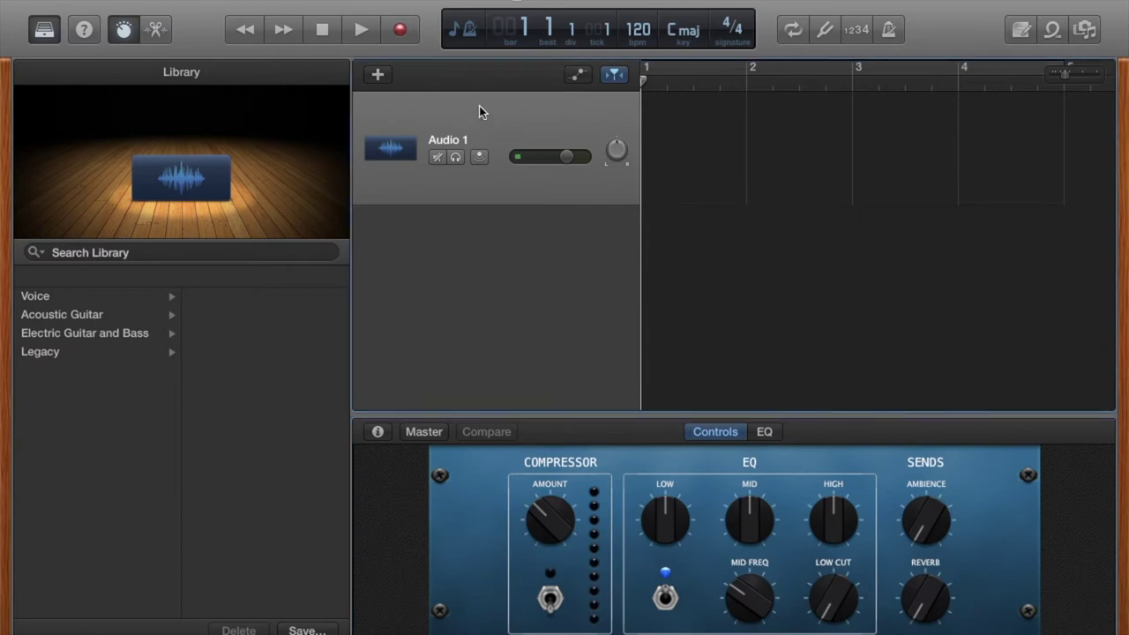
Step: Turn on Show Record Enable under Track Header Components for the track headers
right_click(501, 193)
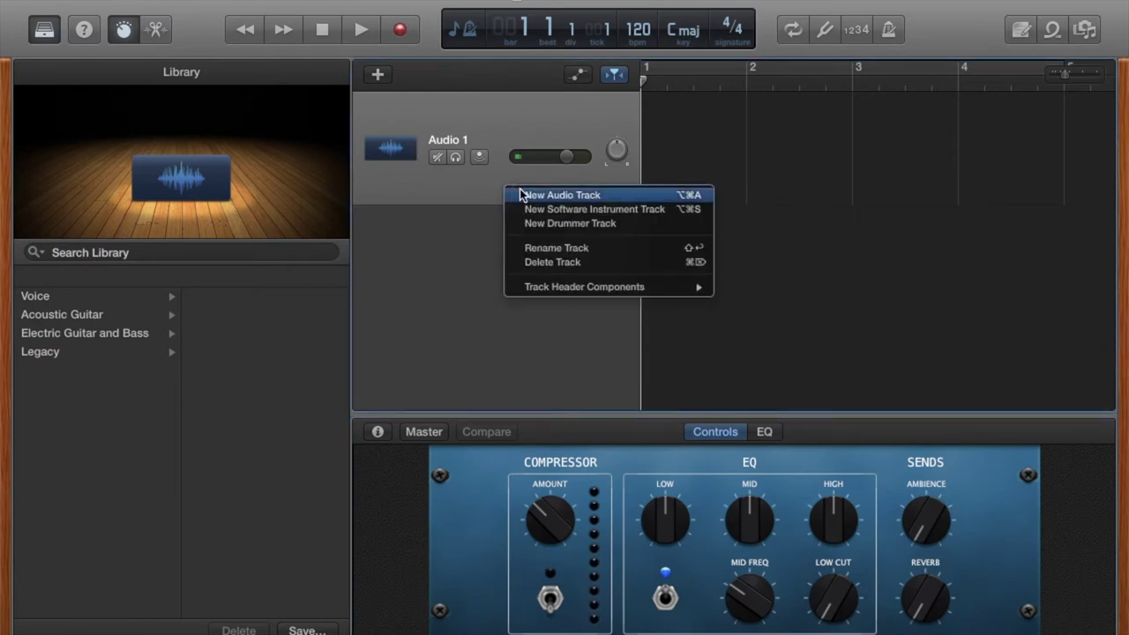
mouse_move(604, 290)
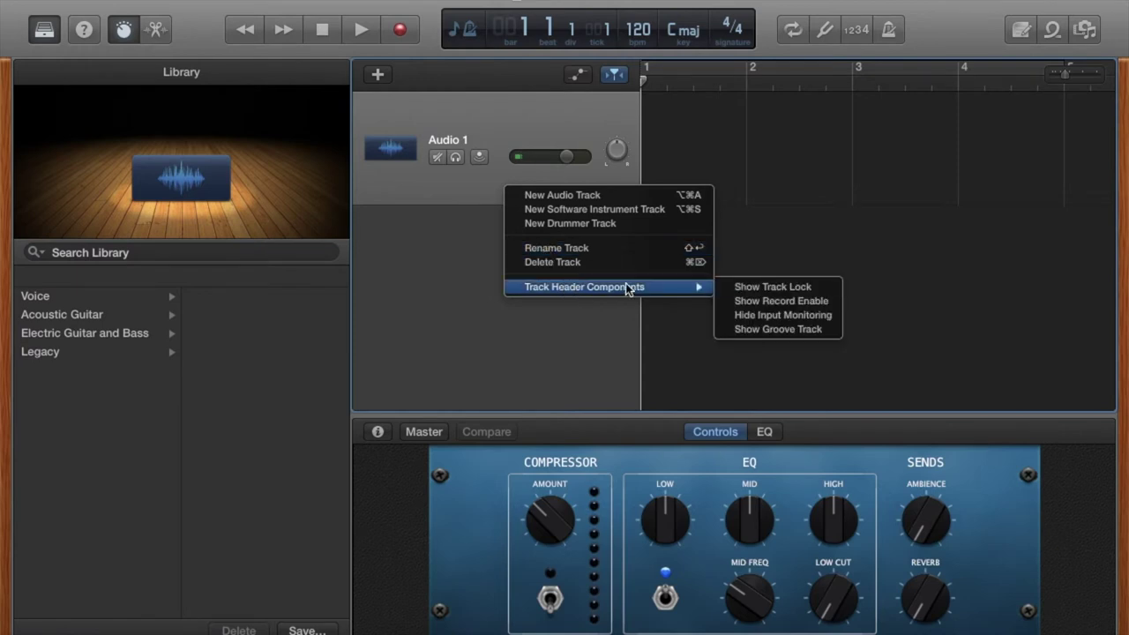
left_click(756, 304)
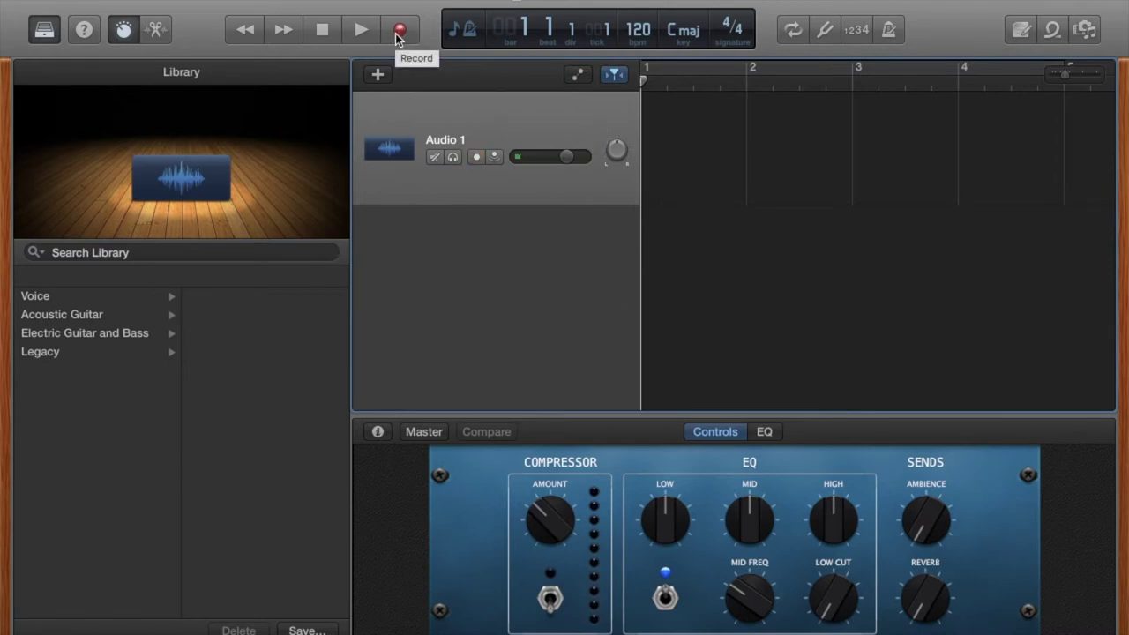
Step: Record a take on Audio 1 from the song start, running to about bar 26
left_click_drag(643, 78, 669, 84)
key("Return")
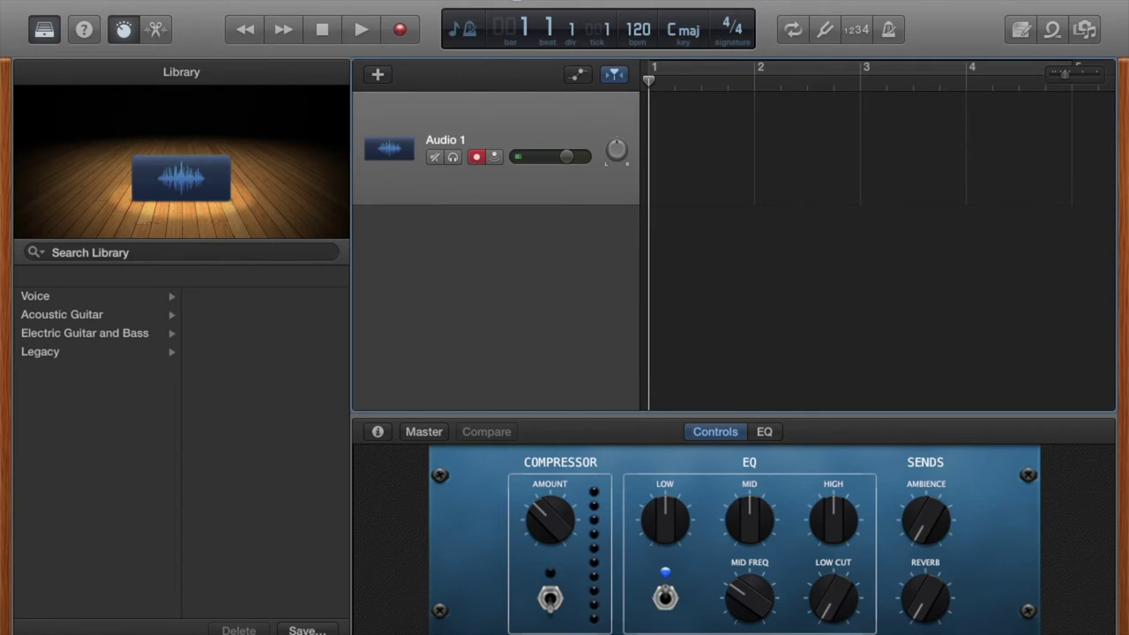
left_click(397, 31)
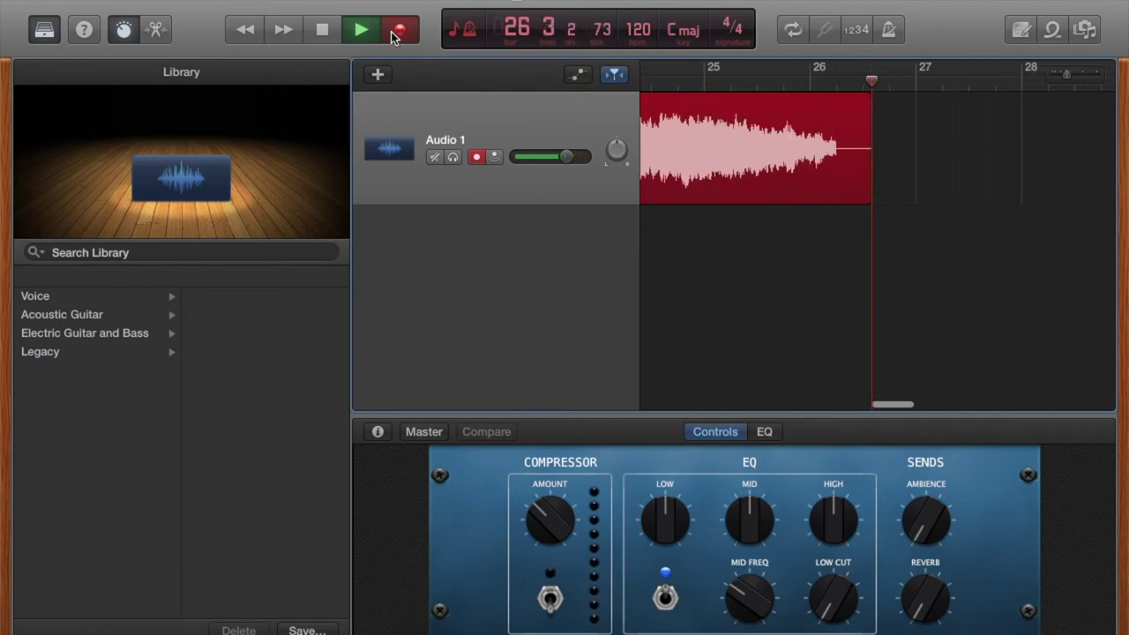
left_click(397, 32)
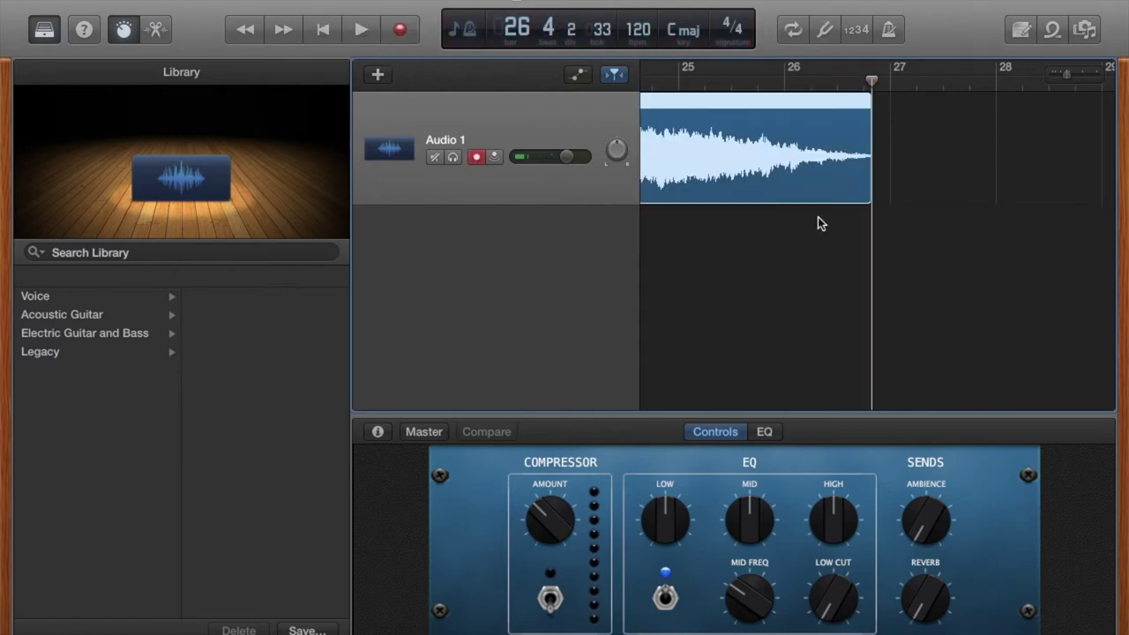
Step: Arm Audio 1 and play back the recorded take from bar 1
scroll(818, 222, "left", 15)
scroll(818, 223, "left", 8)
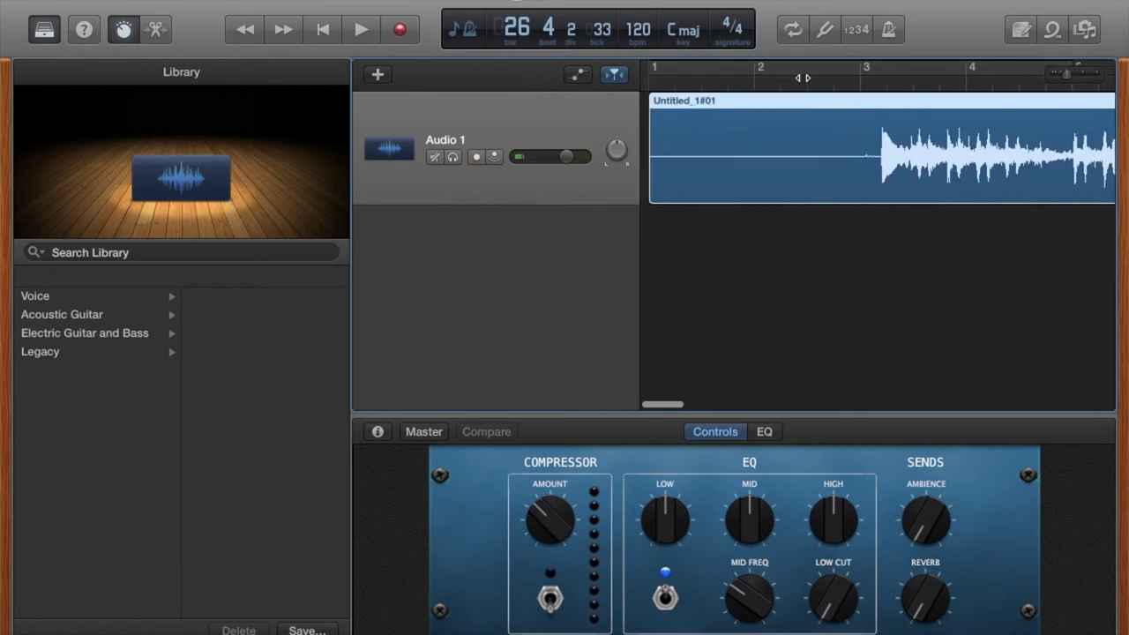
left_click(756, 82)
key("r")
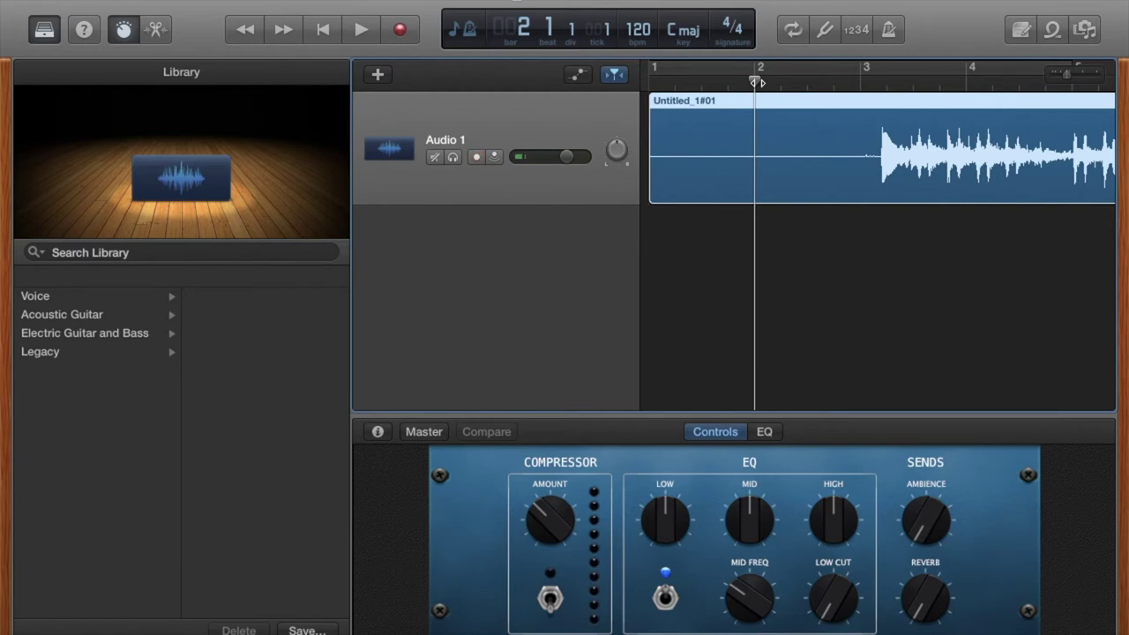
left_click(809, 86)
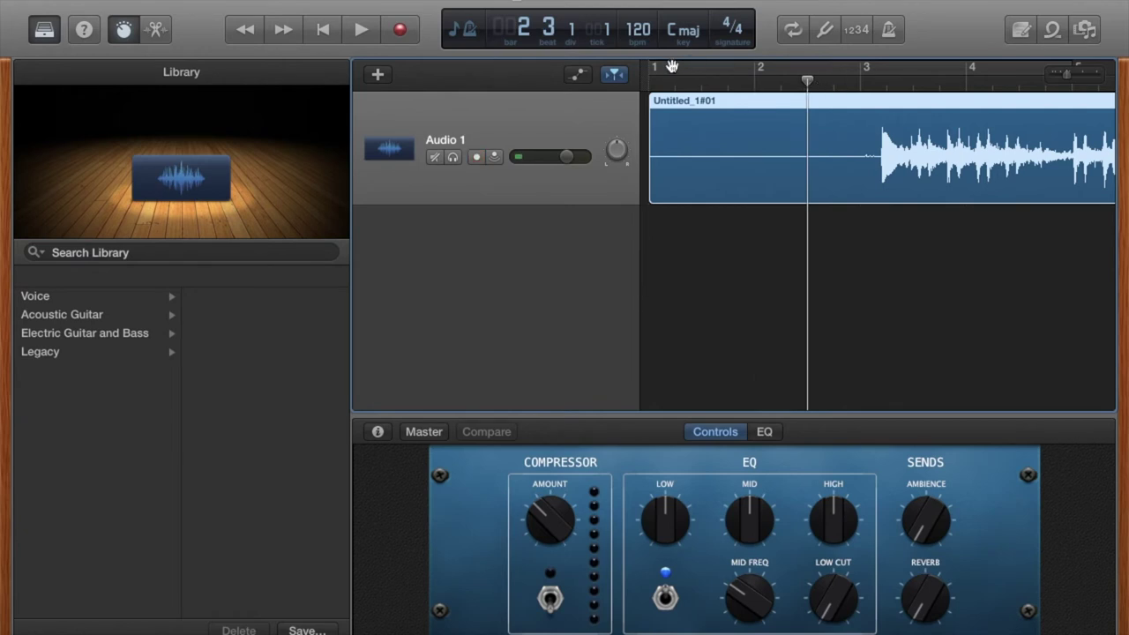
left_click(649, 85)
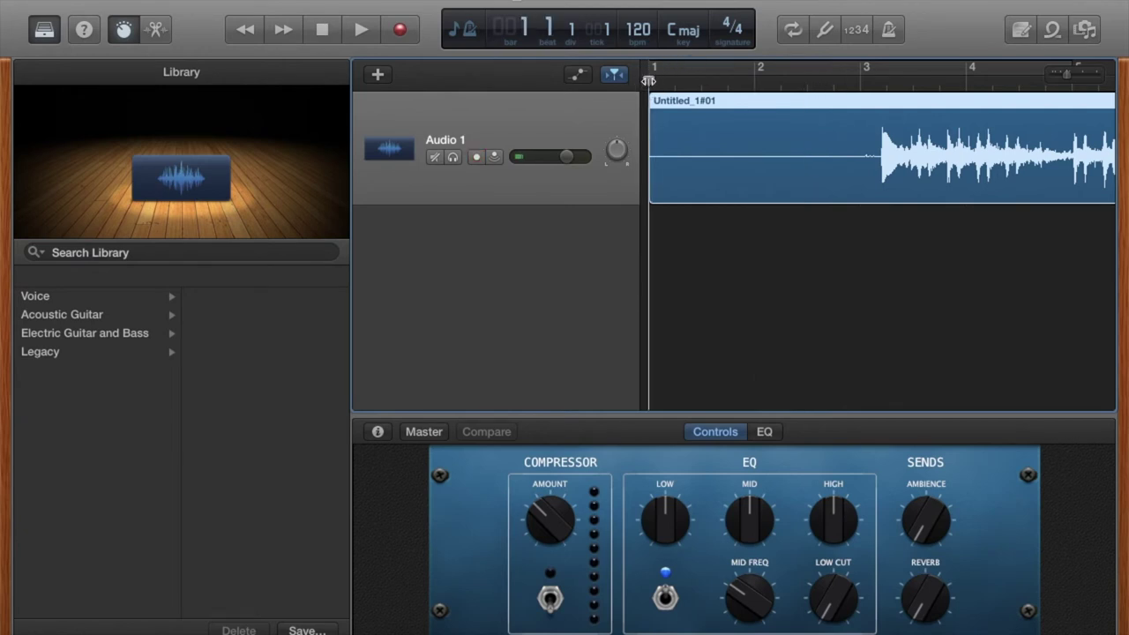
key("space")
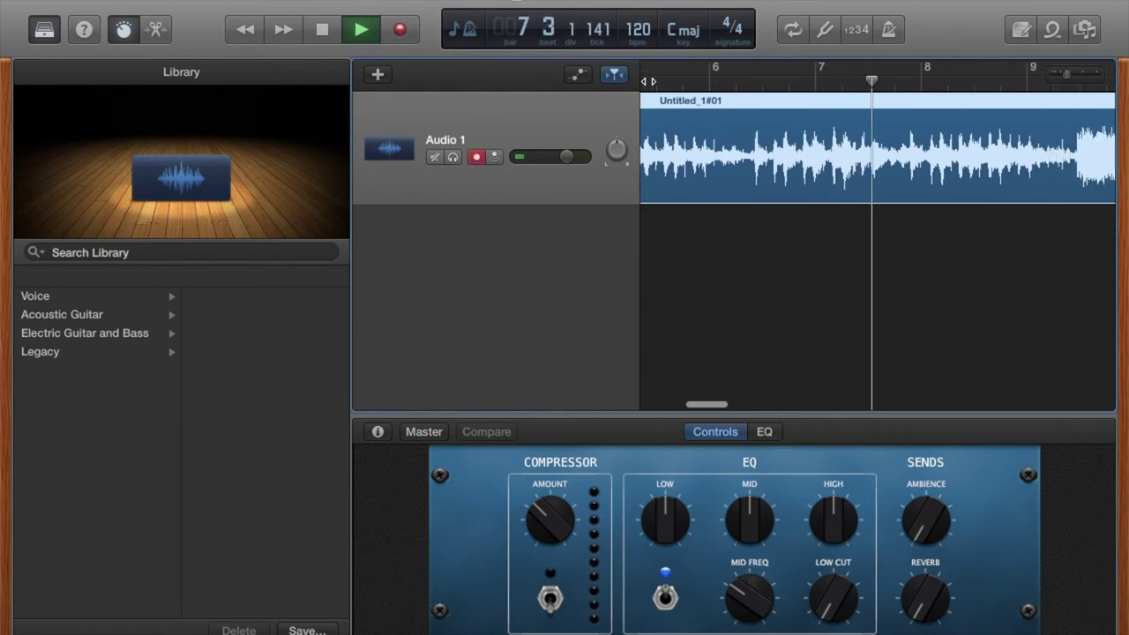
key("space")
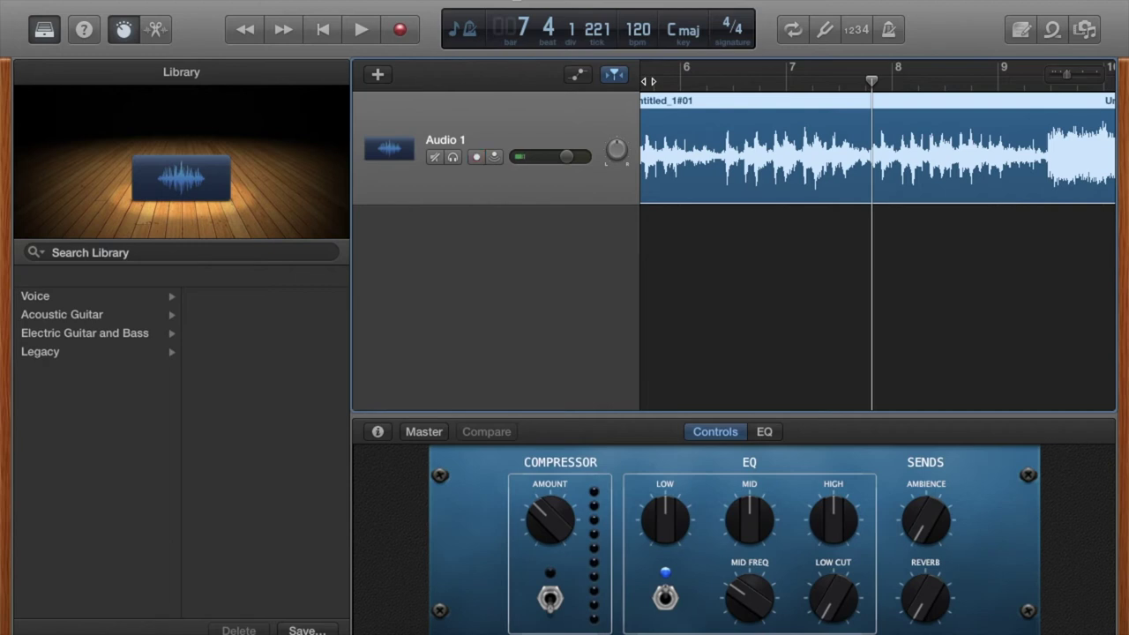
Step: Undo the recording to remove the take and return the playhead to the song start
key("super+z")
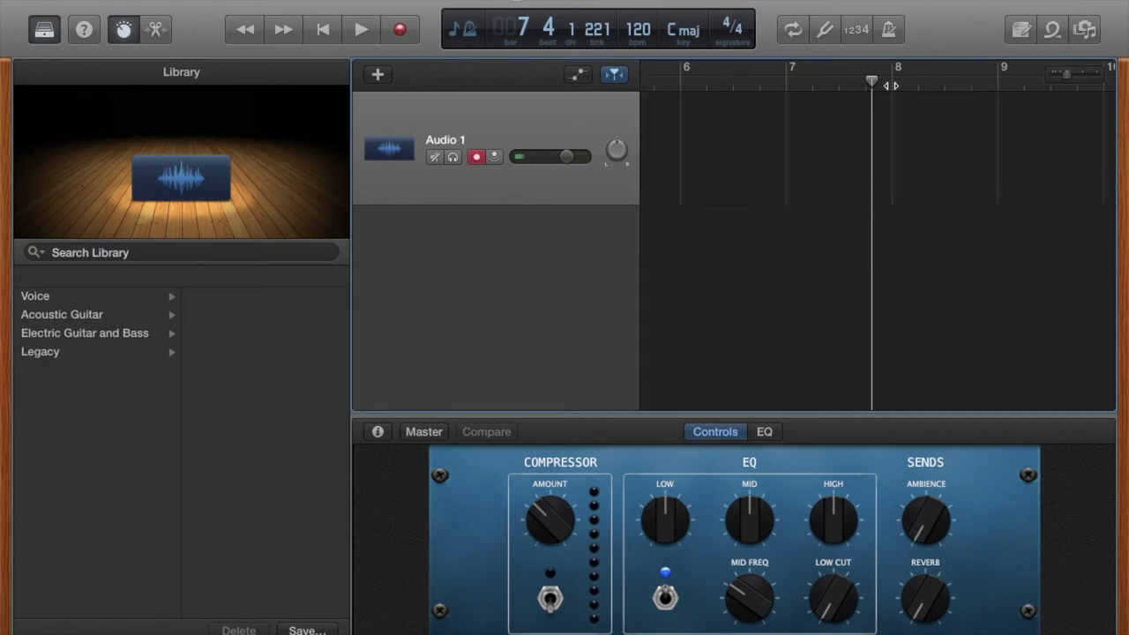
scroll(890, 86, "left", 10)
left_click(651, 86)
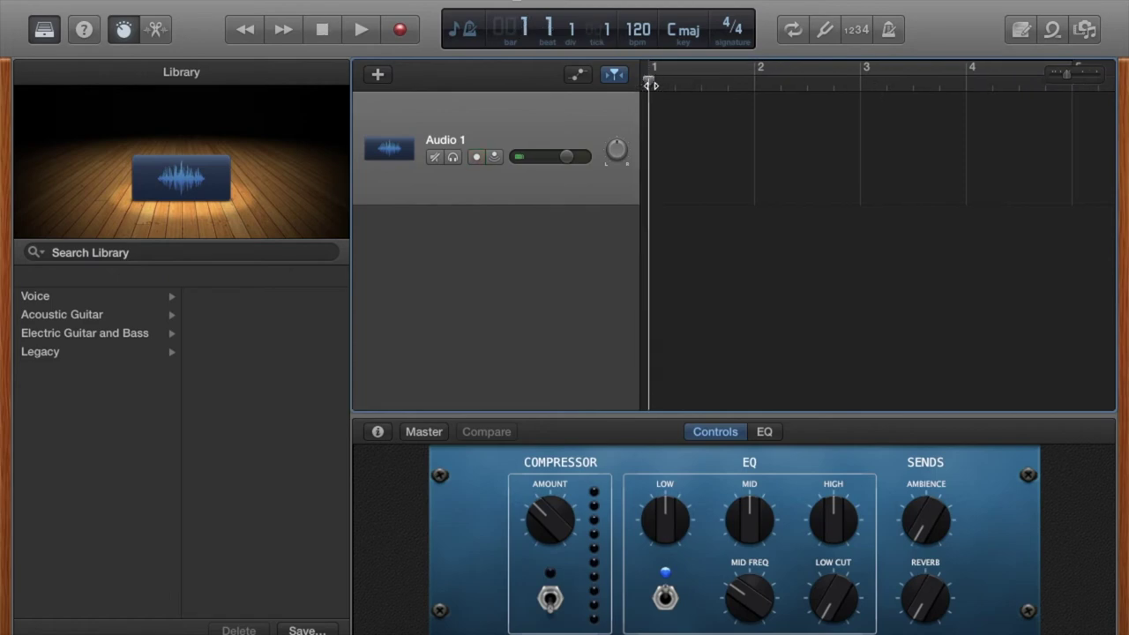
Step: Delete the empty Audio 1 track and launch Audio MIDI Setup by searching 'midi' in Spotlight
key("super+Delete")
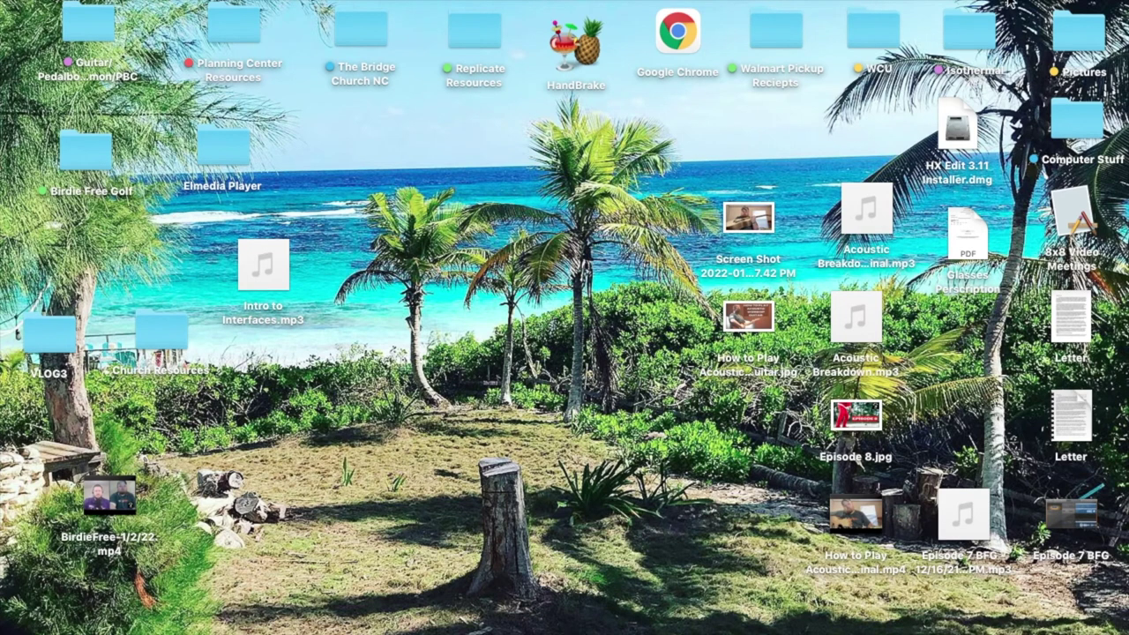
key("super+space")
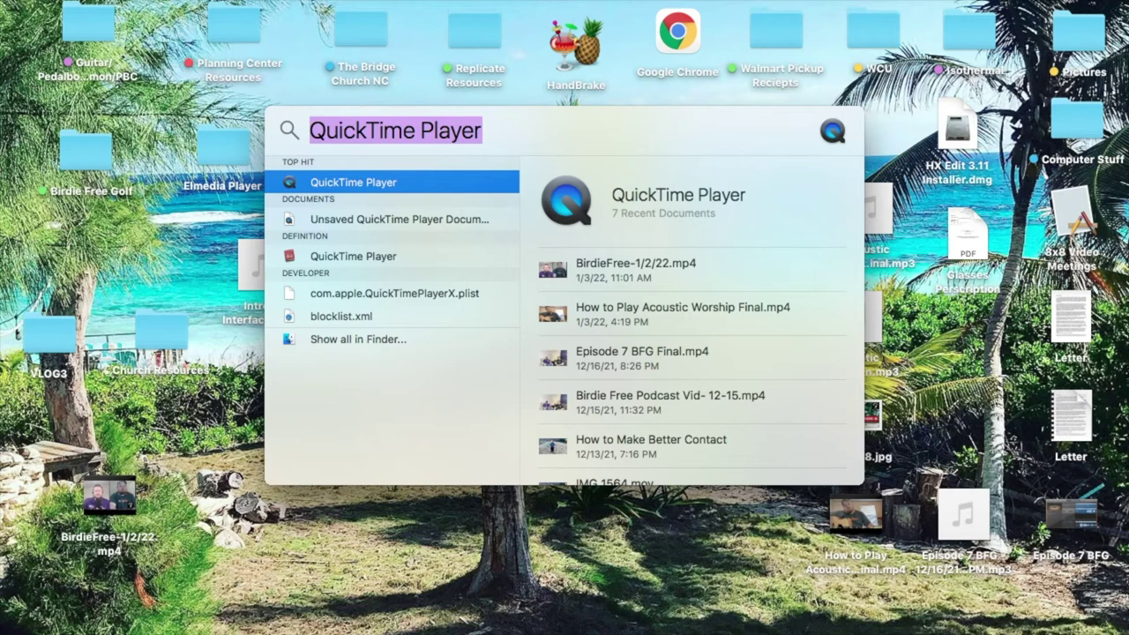
type("mi")
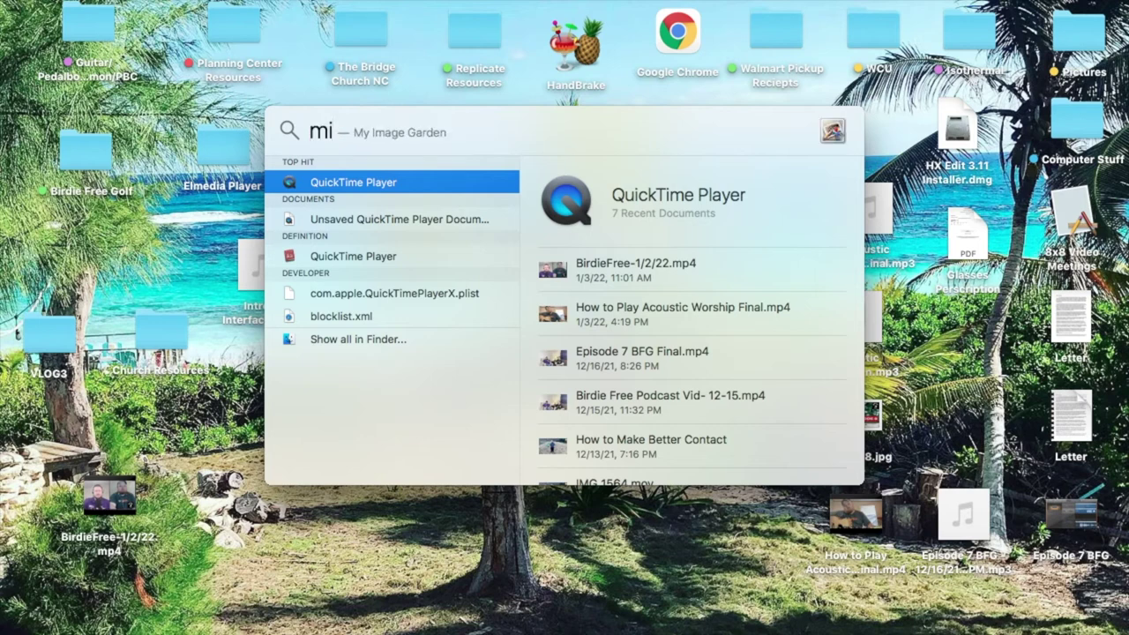
type("di")
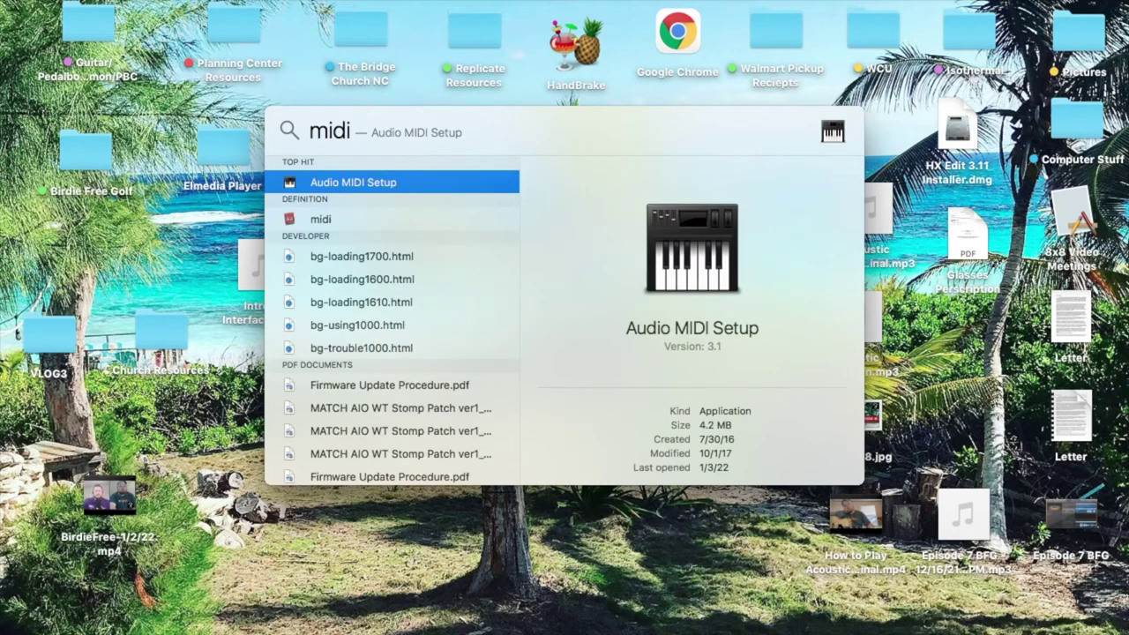
key("Return")
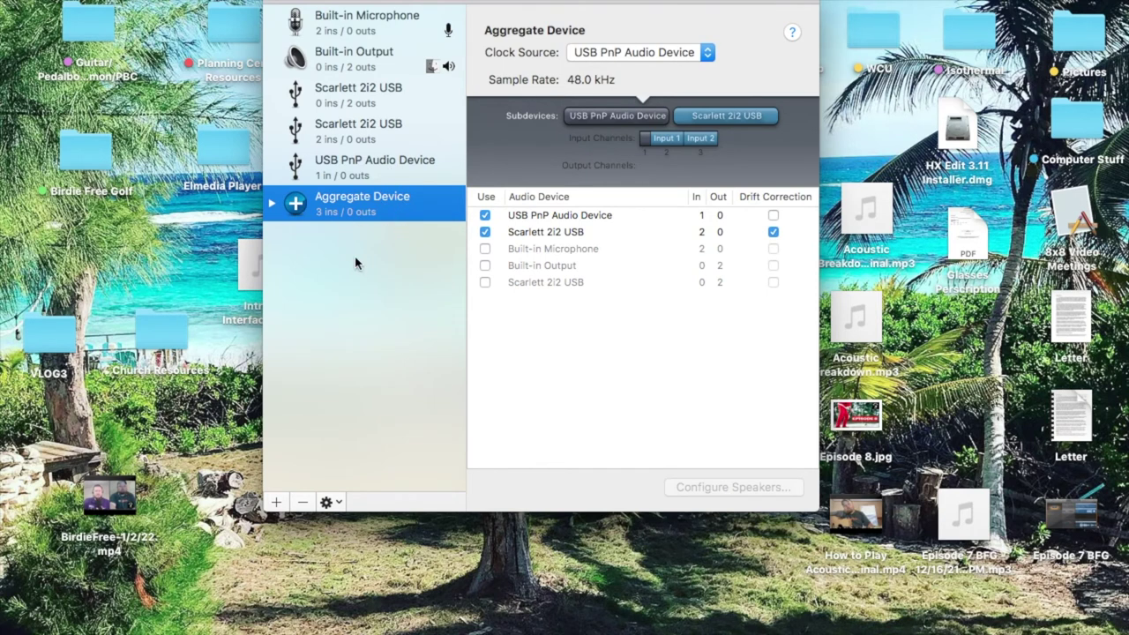
Step: Confirm the existing Aggregate Device of USB PnP Audio Device and Scarlett 2i2, then close Audio MIDI Setup
left_click(277, 503)
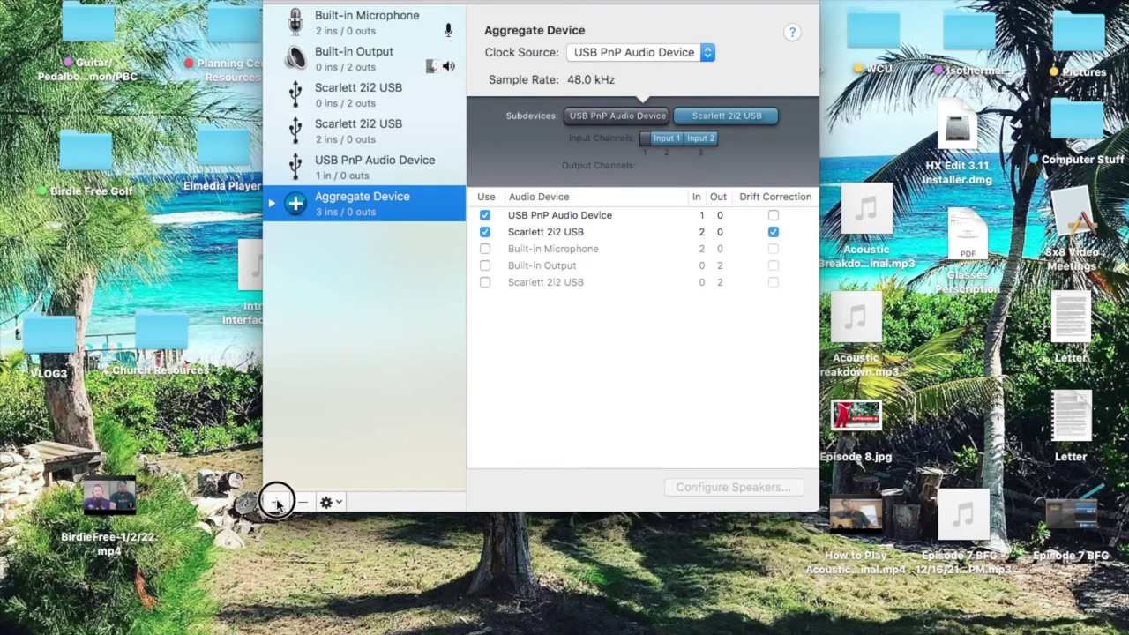
left_click(307, 317)
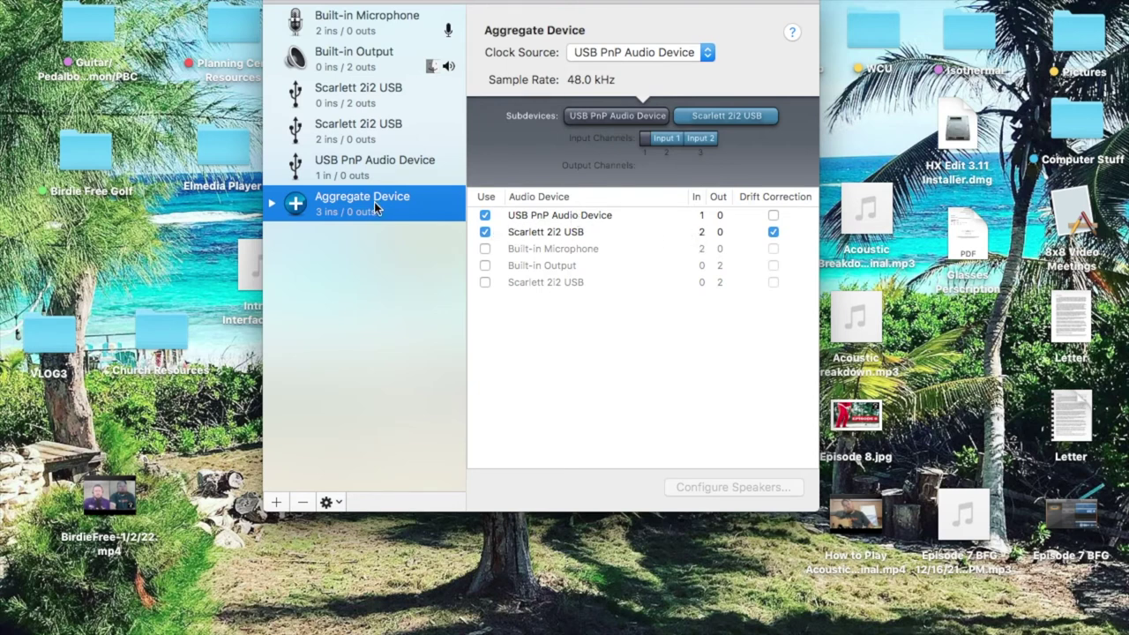
left_click(275, 3)
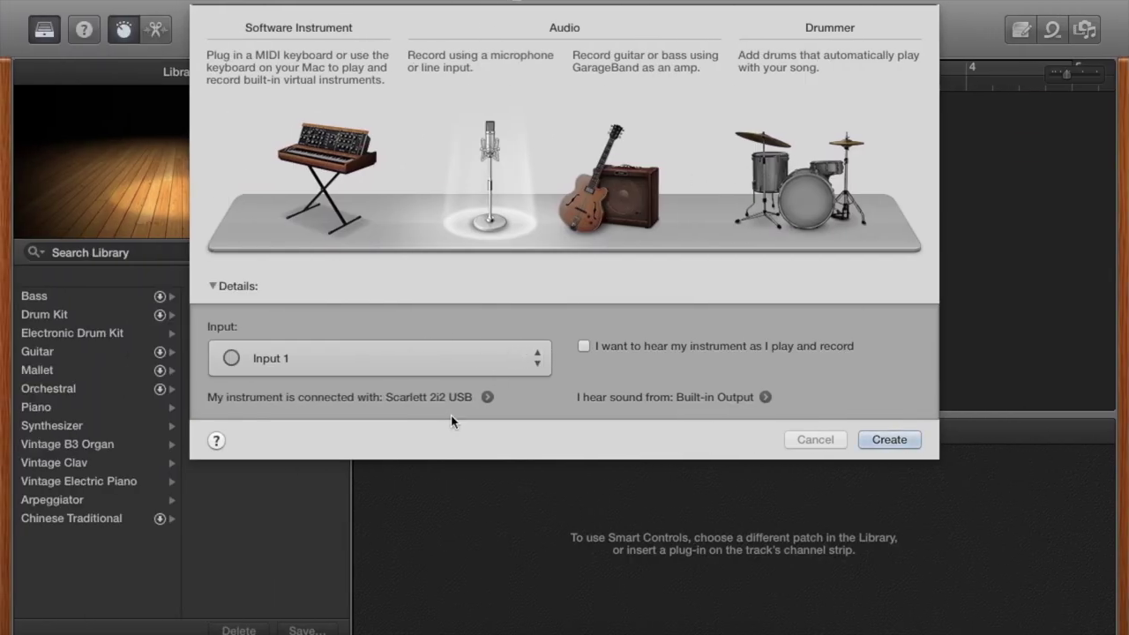
Step: Set GarageBand's Audio/MIDI input device to Aggregate Device and close Preferences
left_click(489, 397)
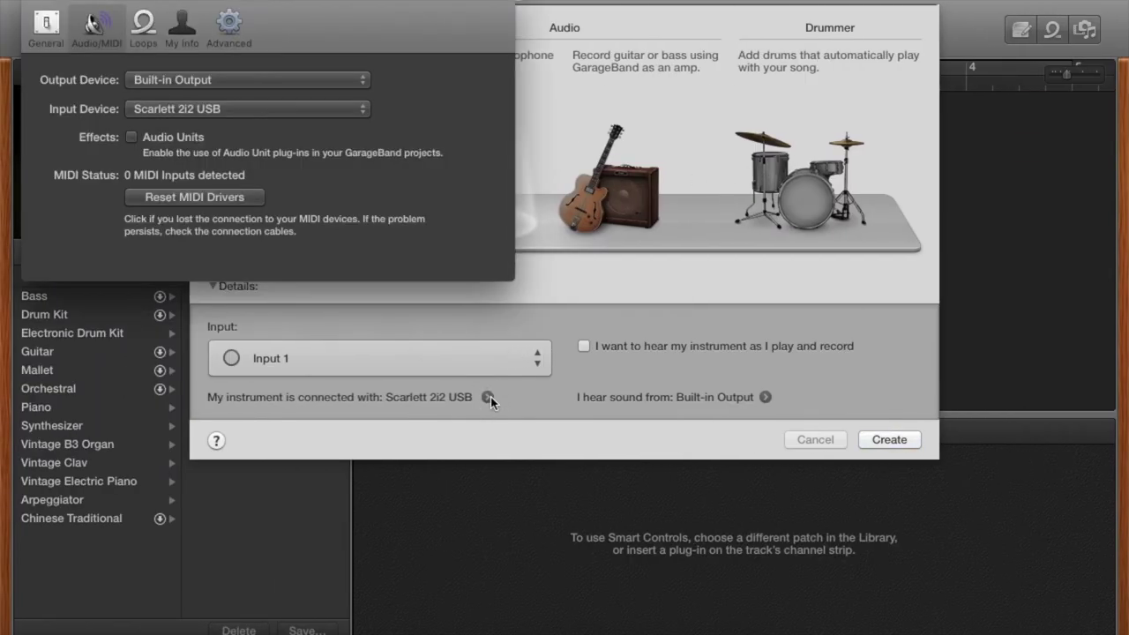
left_click(239, 111)
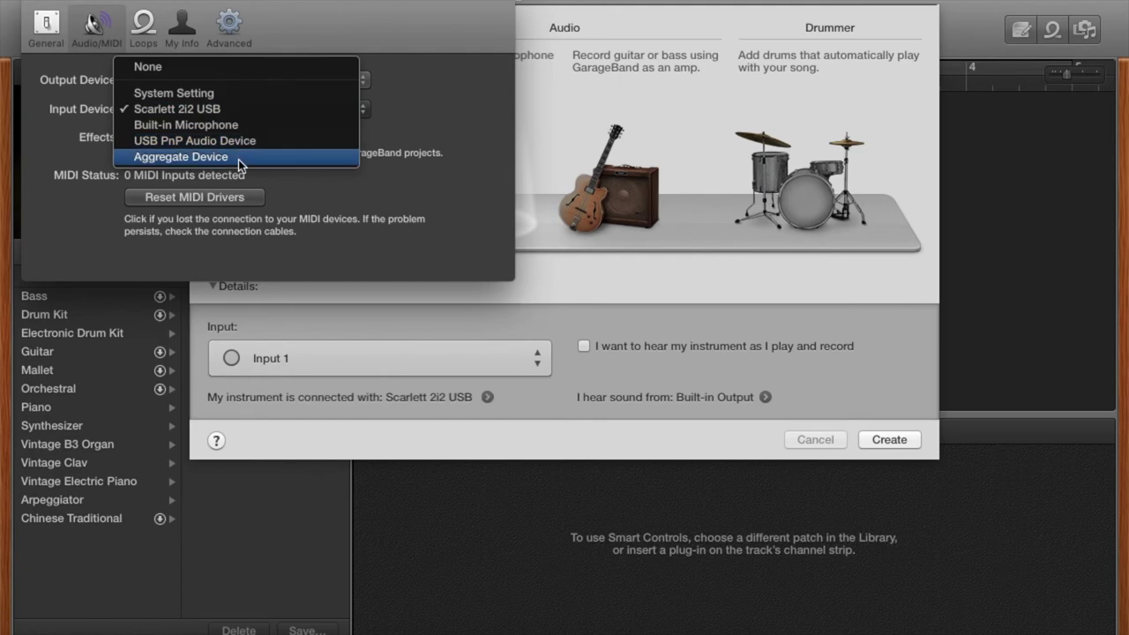
left_click(207, 74)
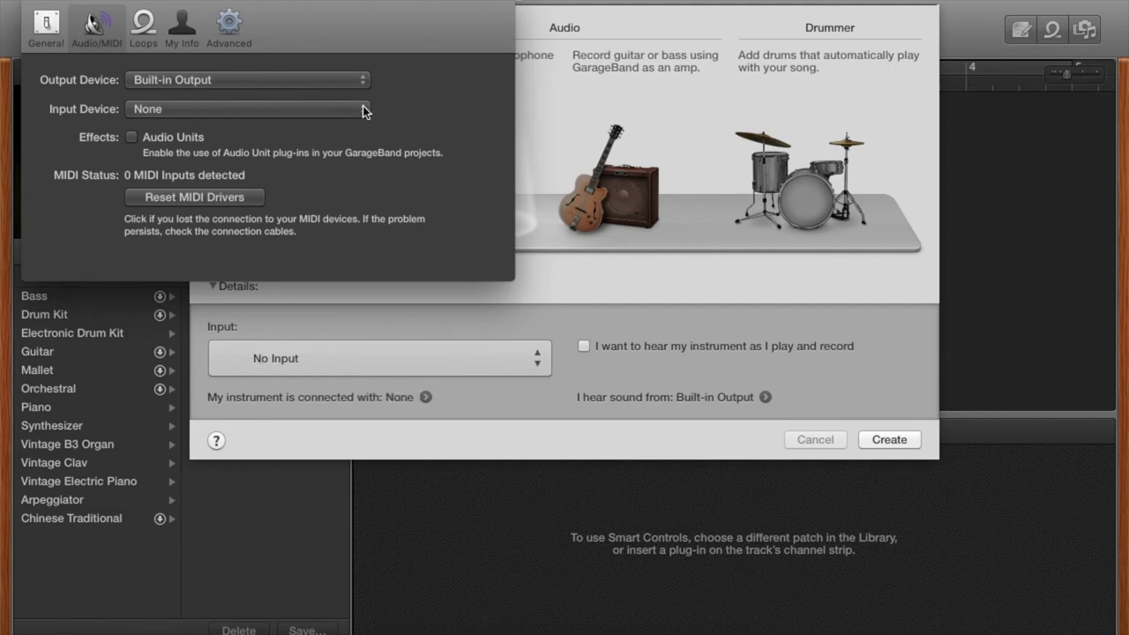
left_click(274, 113)
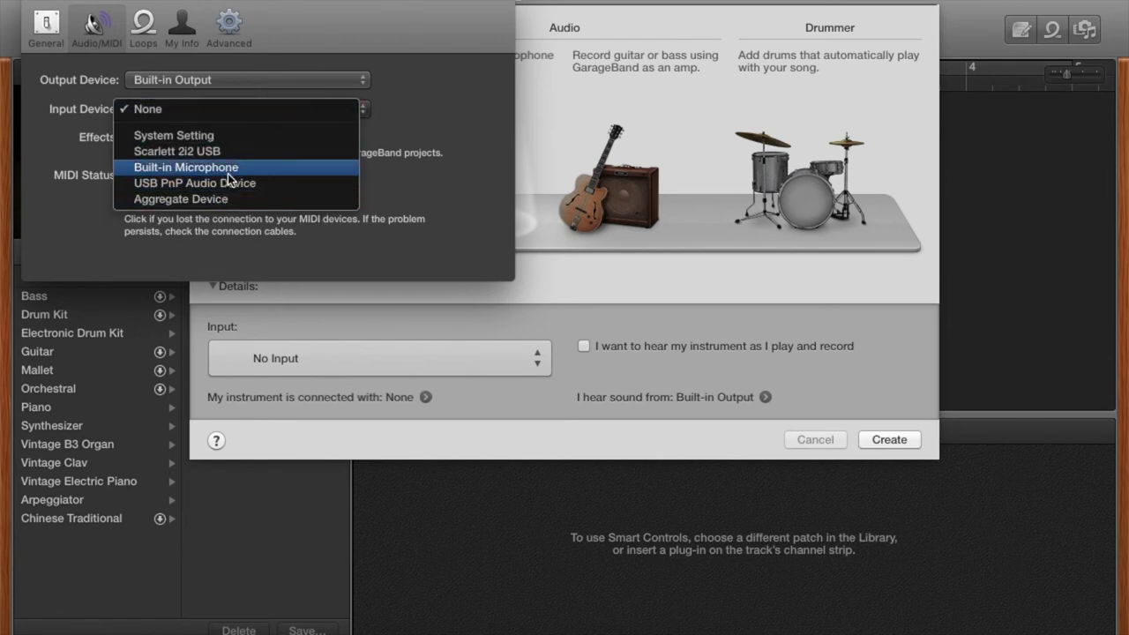
left_click(214, 196)
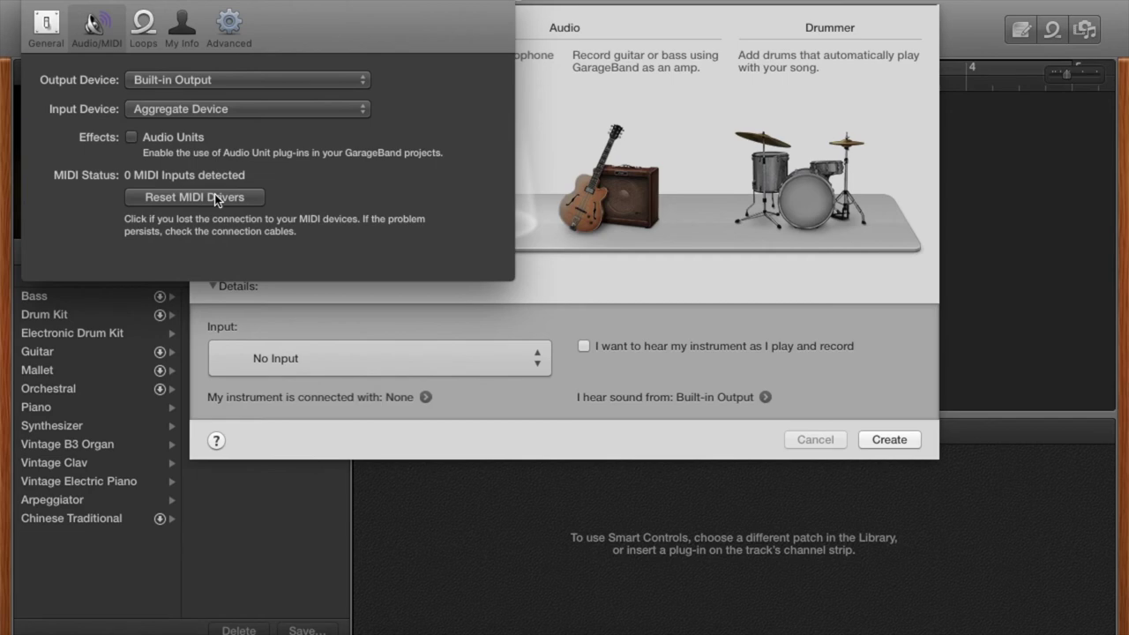
left_click(35, 4)
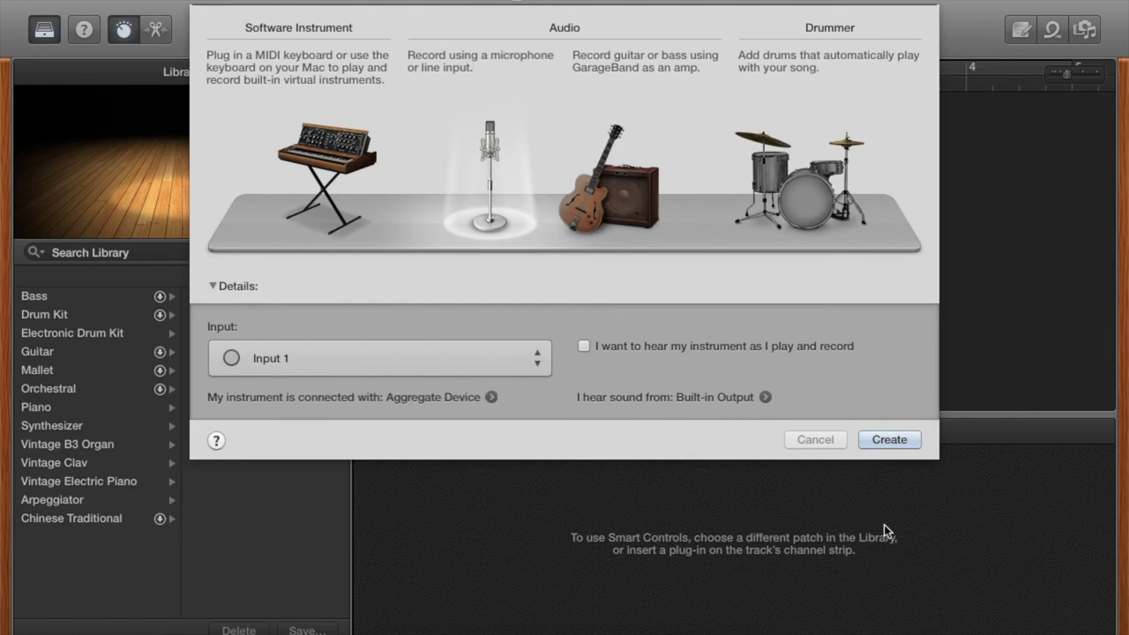
Step: Create the Audio 1 microphone track taking Input 1 from the Aggregate Device
left_click(914, 442)
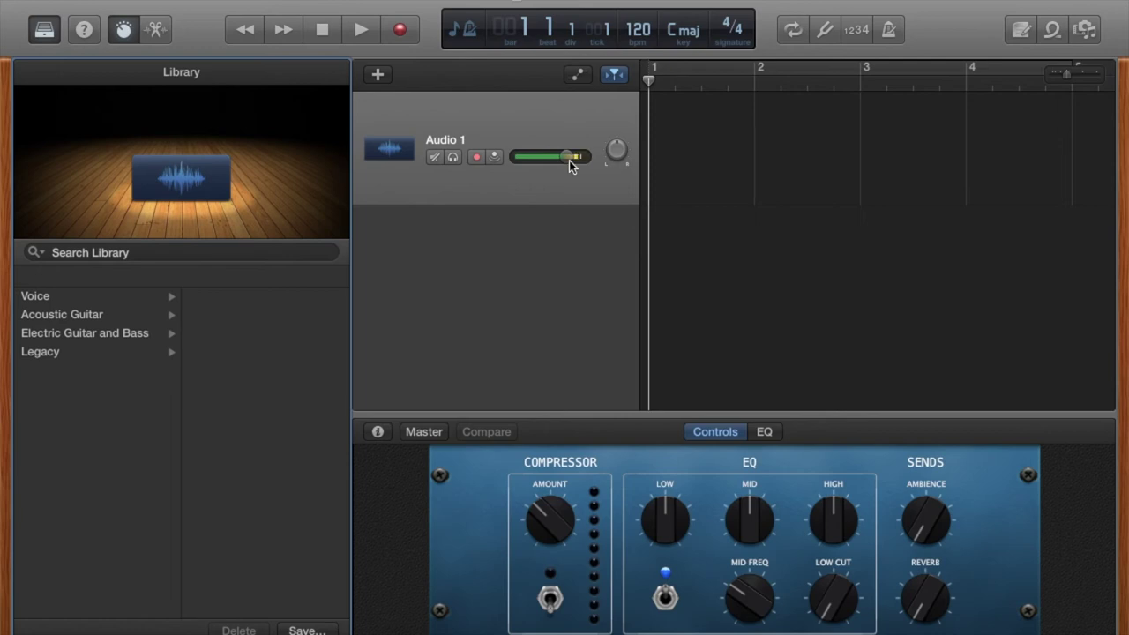
Step: Add a second audio track, Audio 2, on Input 2, and arm Audio 1 for recording
left_click(386, 79)
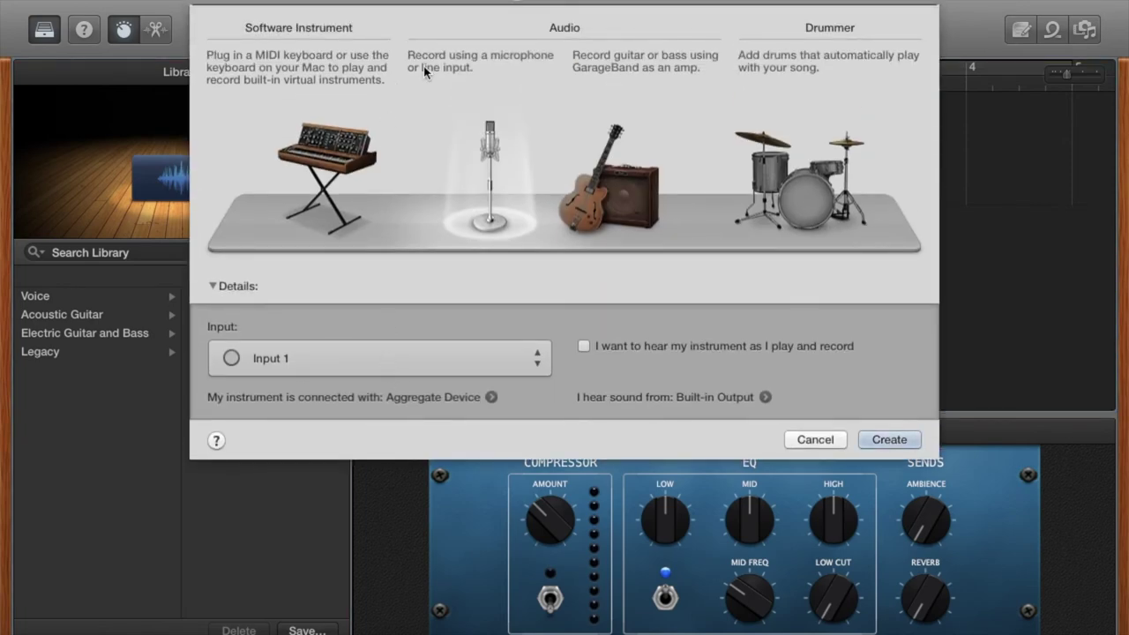
left_click(817, 439)
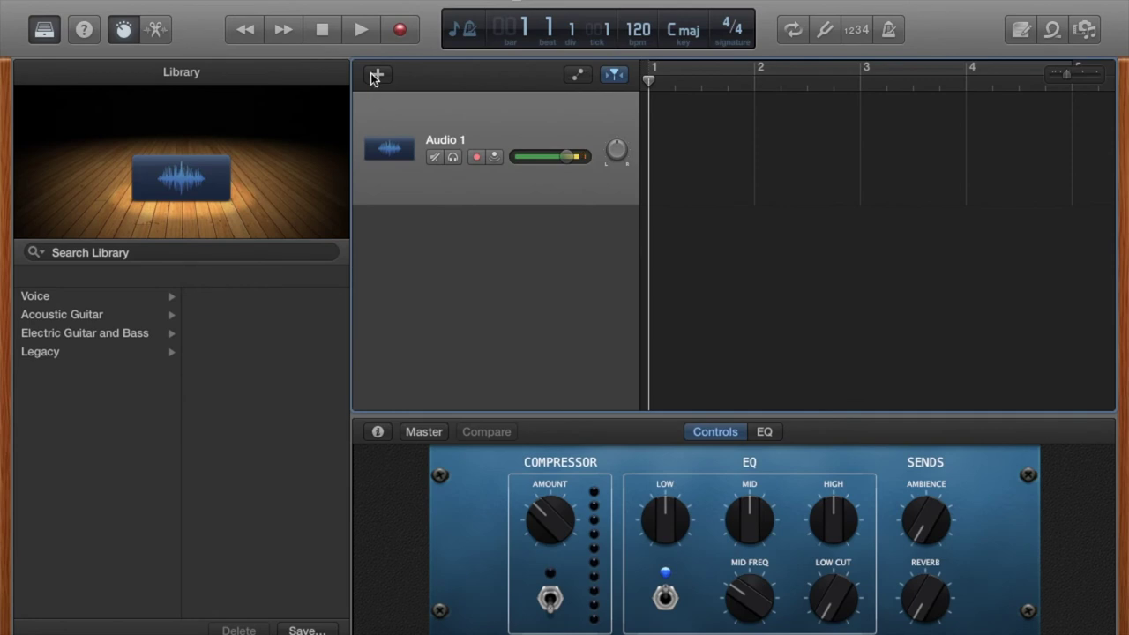
left_click(376, 76)
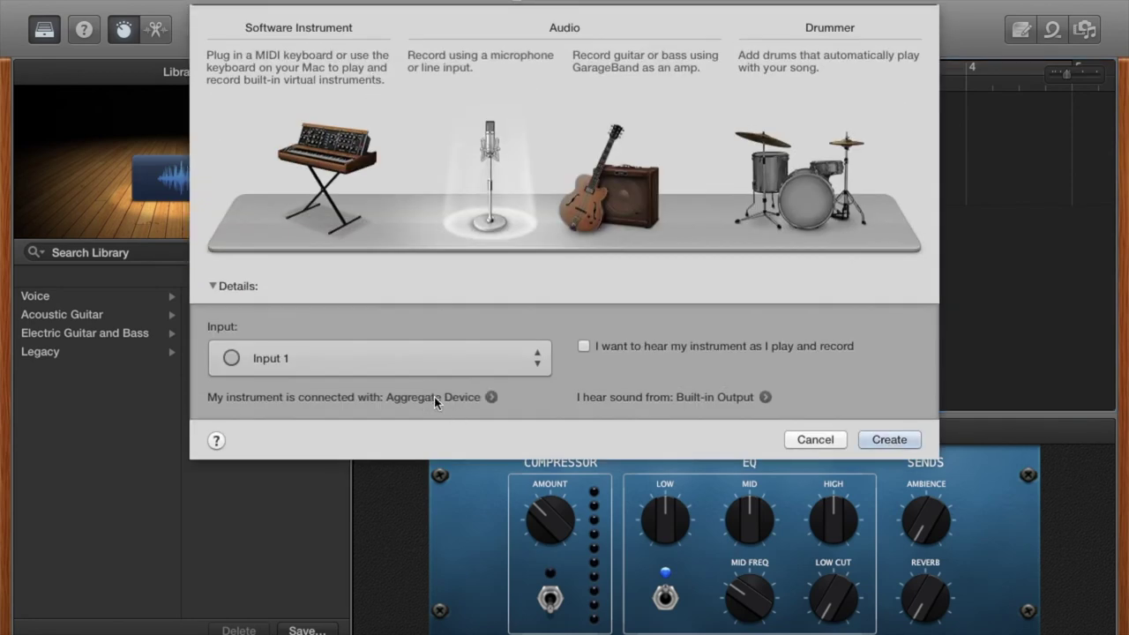
left_click(475, 360)
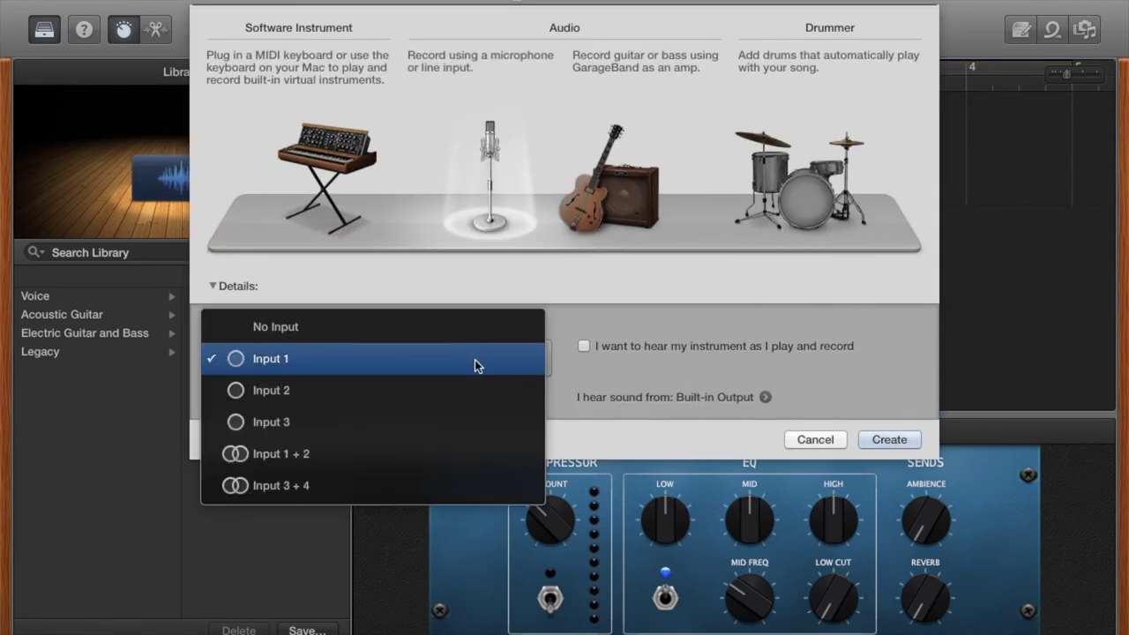
left_click(410, 392)
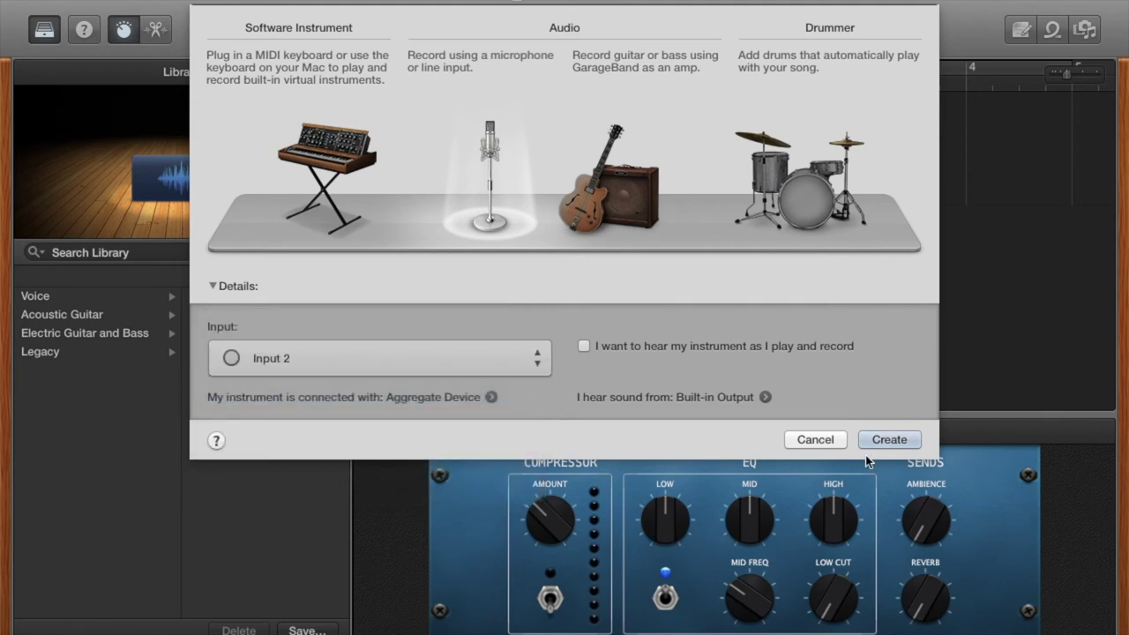
left_click(889, 439)
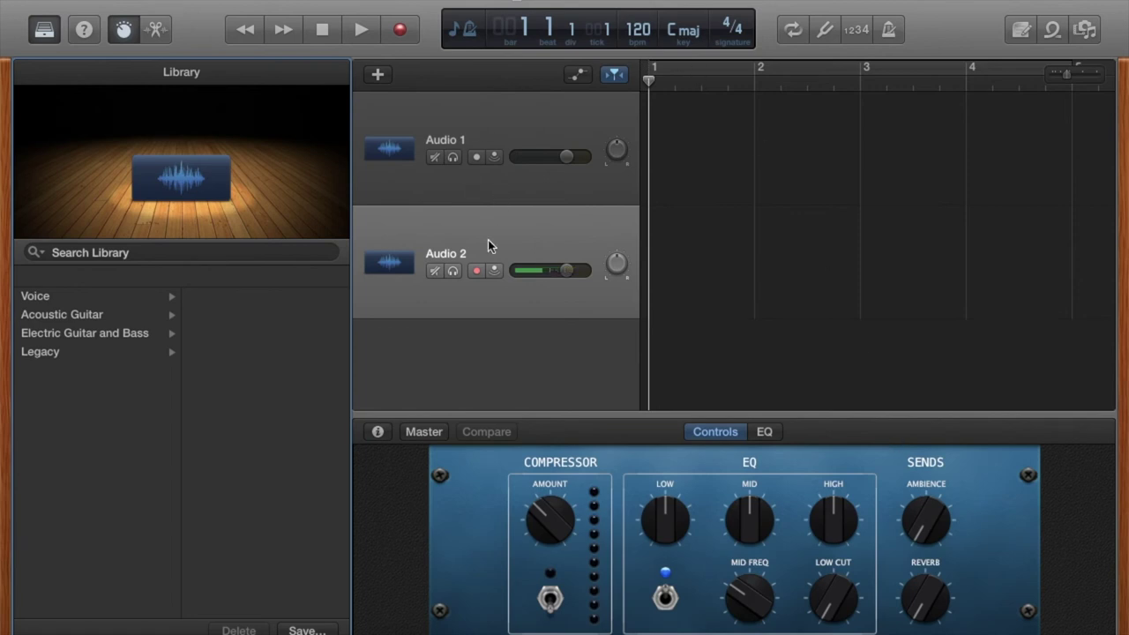
left_click(475, 157)
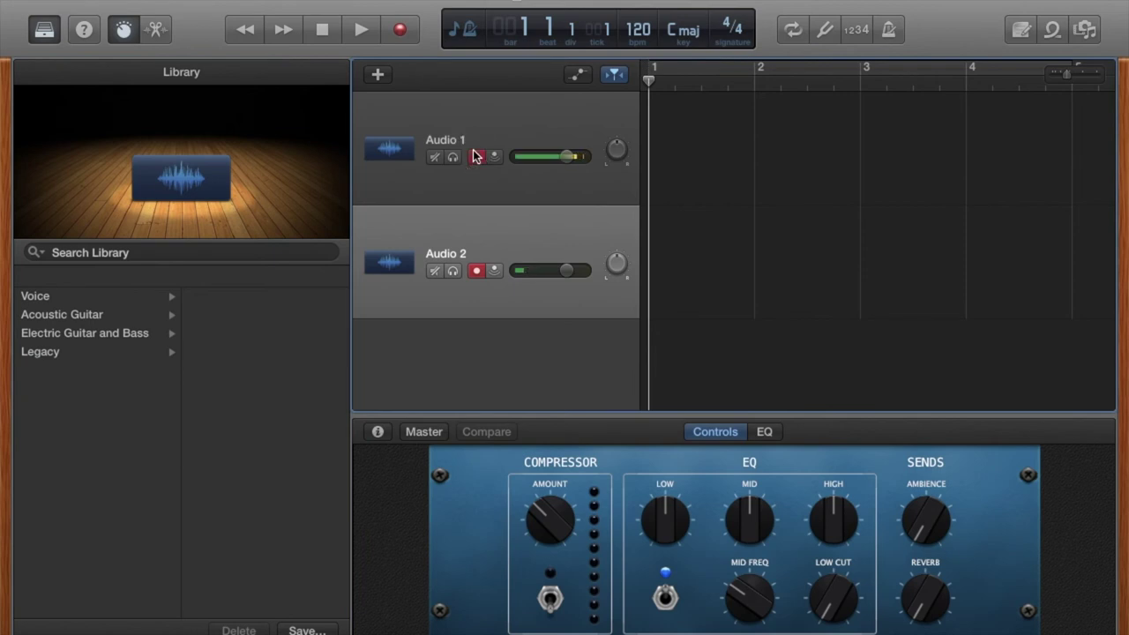
Step: Record regions Untitled_1#02 and Untitled_2#01 simultaneously, then return the playhead to the song start
left_click(400, 31)
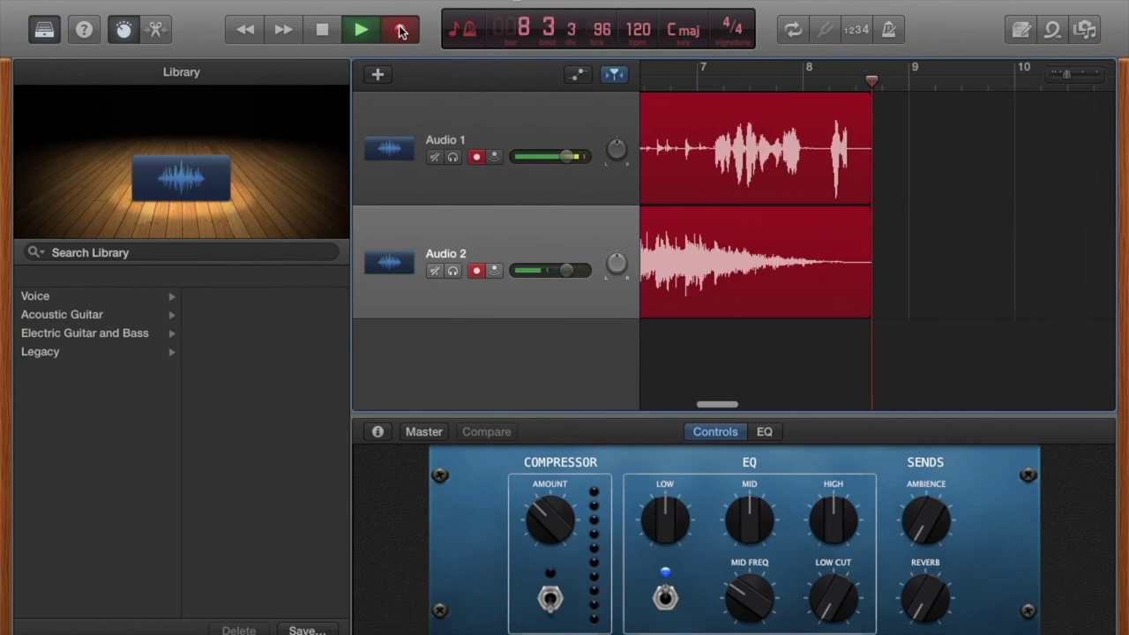
left_click(399, 31)
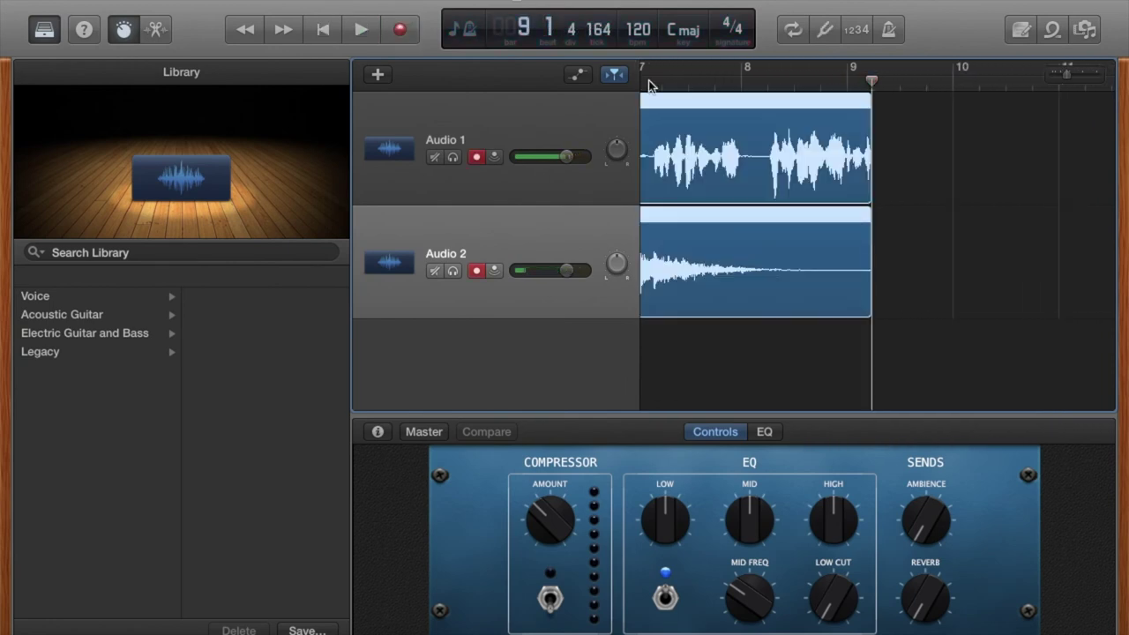
key("Return")
left_click(701, 82)
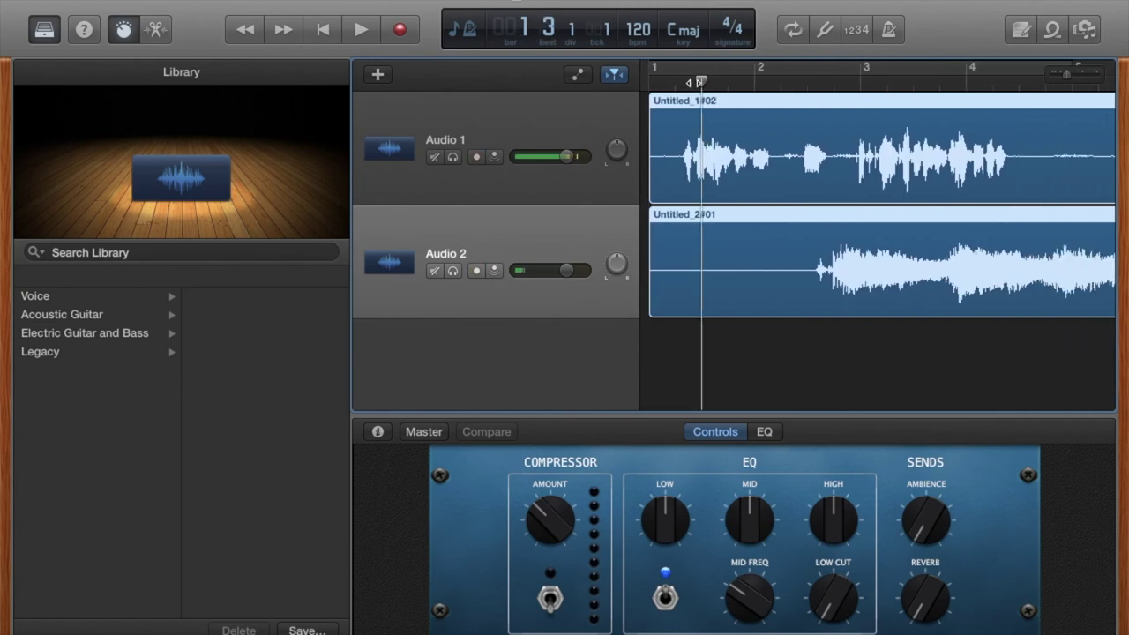
left_click_drag(695, 82, 655, 85)
key("space")
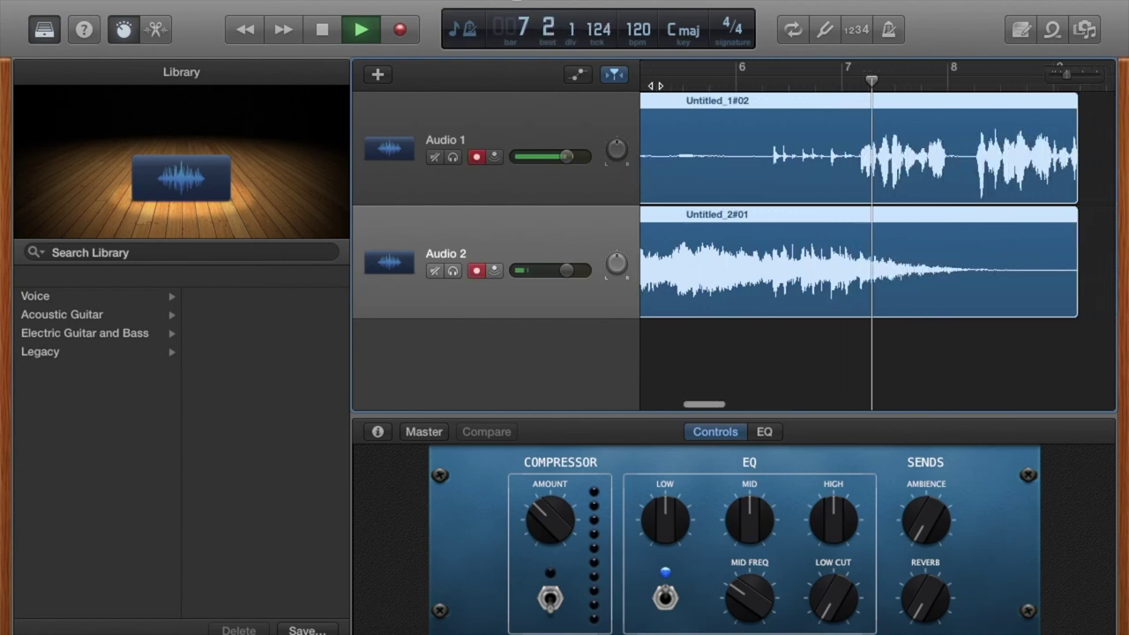
key("space")
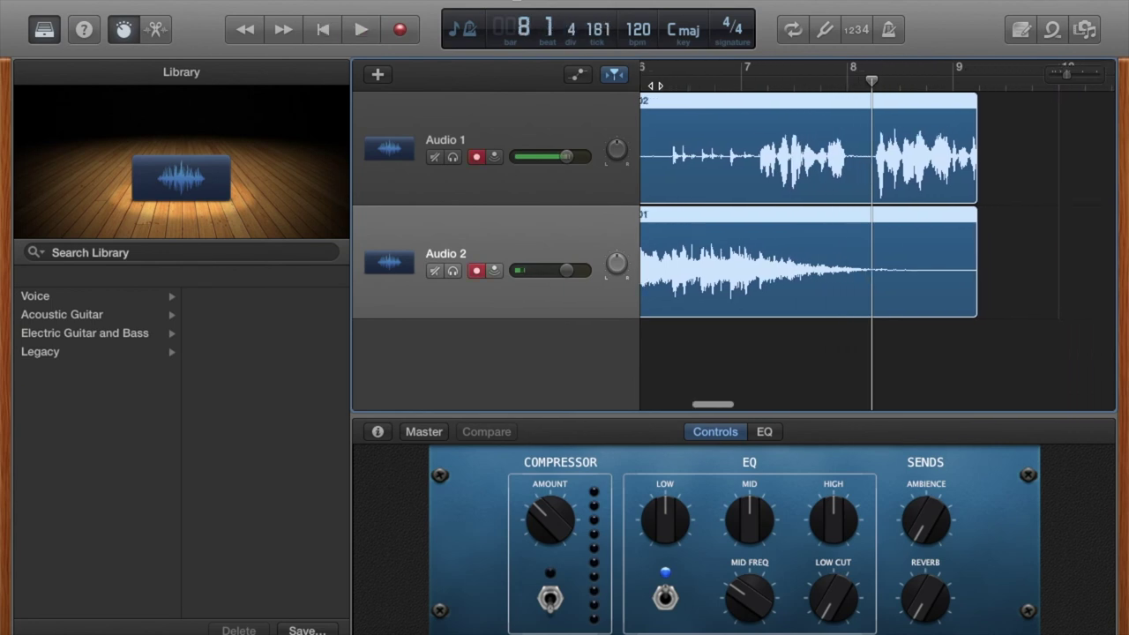